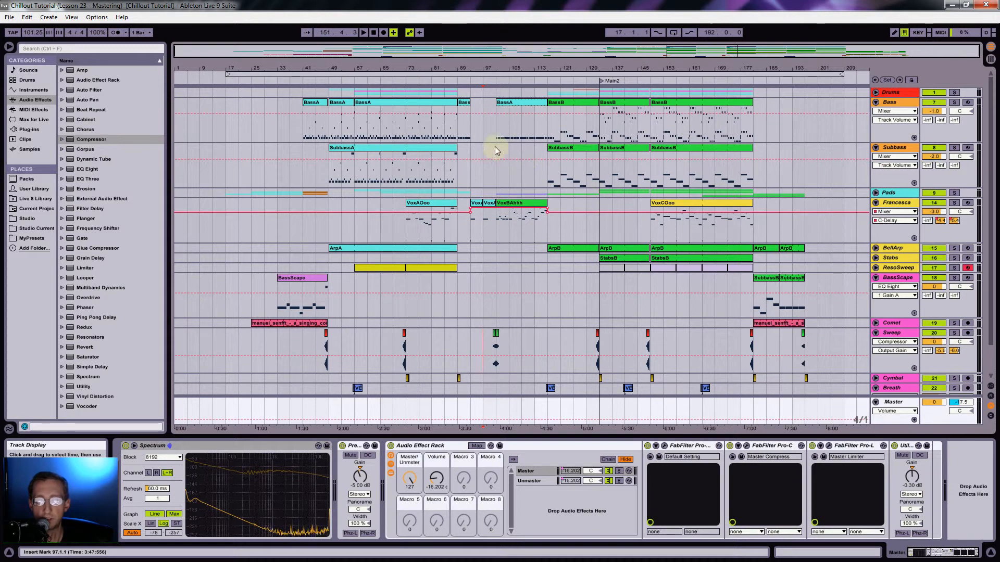
# Play back the Main2 section and lower the Pre-Master Utility gain on the Master track to -7.60 dB
pyautogui.click(352, 448)
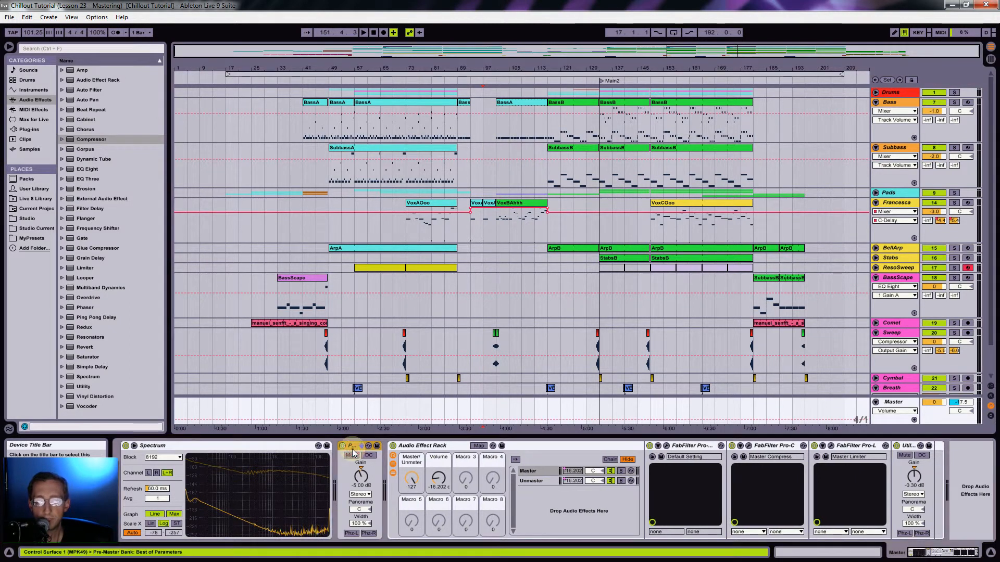
pyautogui.click(622, 79)
pyautogui.moveTo(628, 65); pyautogui.dragTo(548, 68)
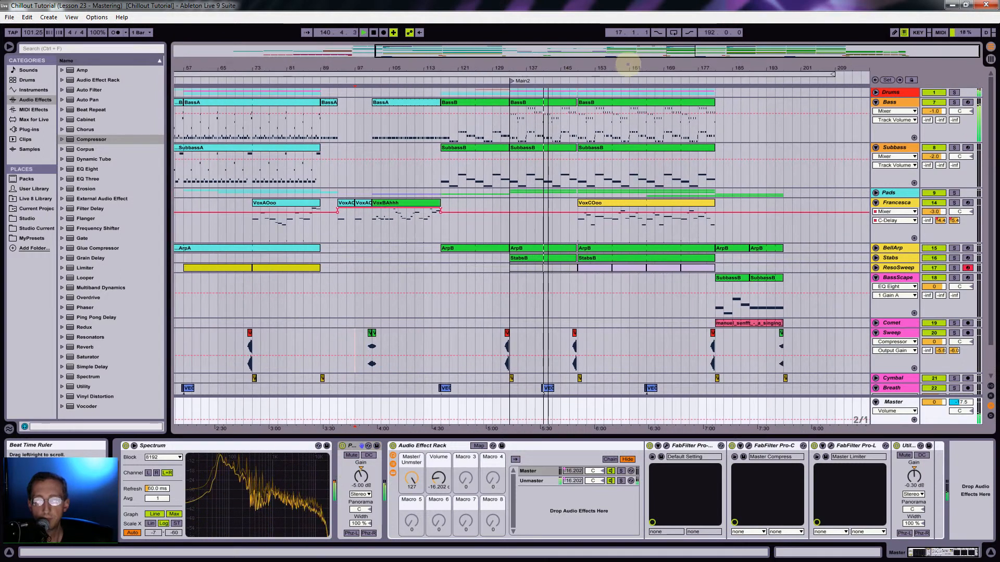
pyautogui.click(359, 478)
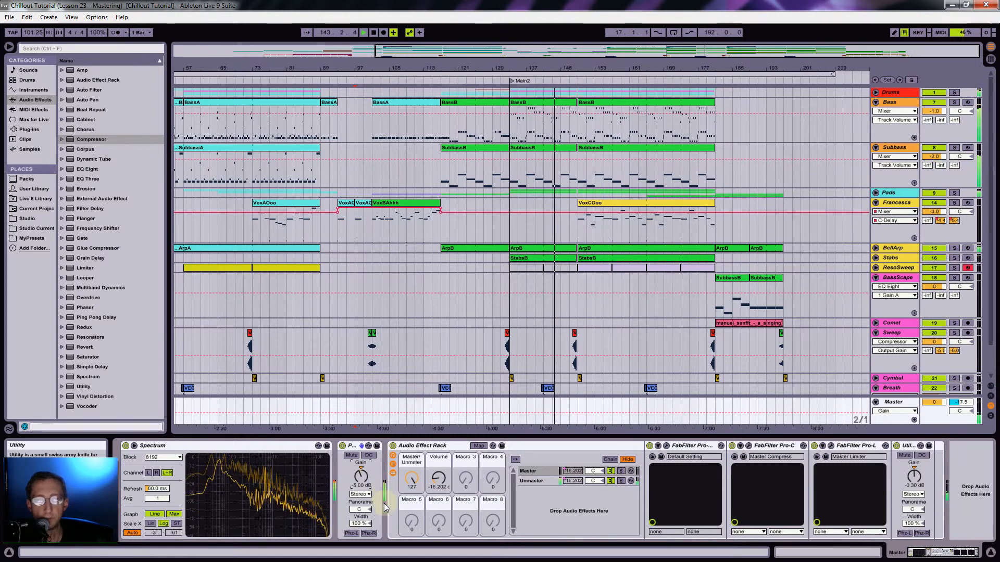
pyautogui.press('Down')
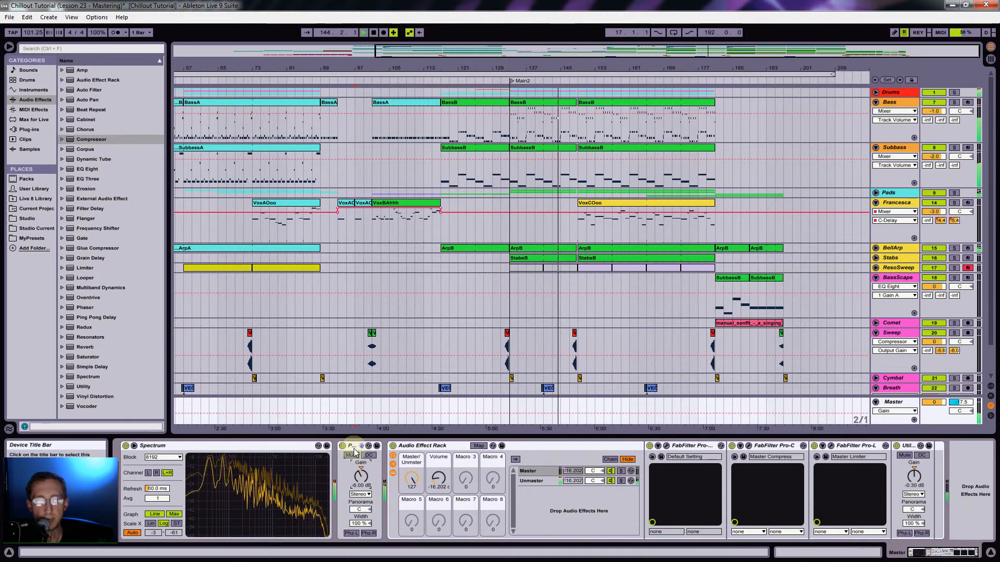
pyautogui.press('Down')
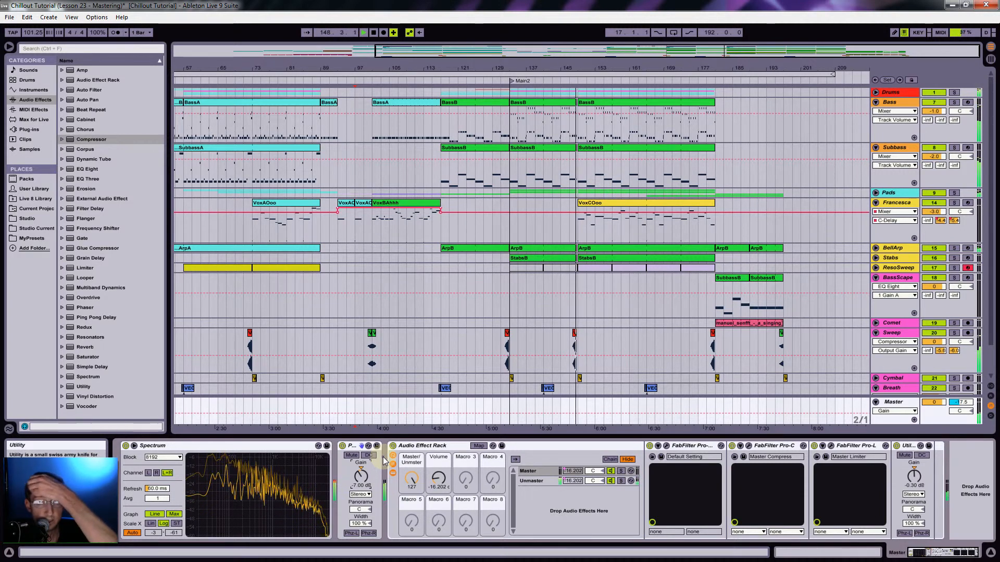
pyautogui.press('Down')
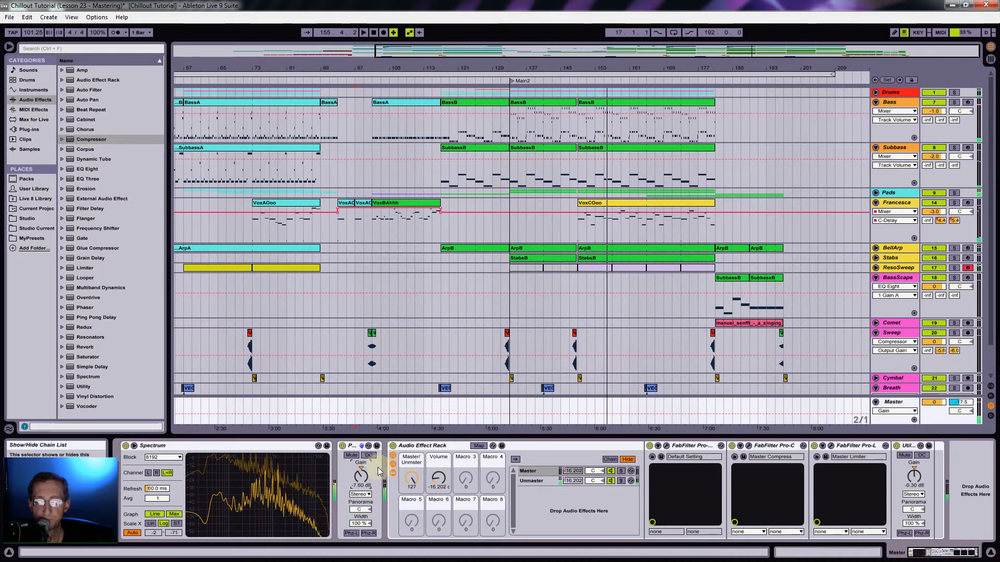
# Examine the Master and Unmaster chains of the Audio Effect Rack and sweep its Master/Unmaster macro through its range
pyautogui.click(930, 552)
pyautogui.click(539, 446)
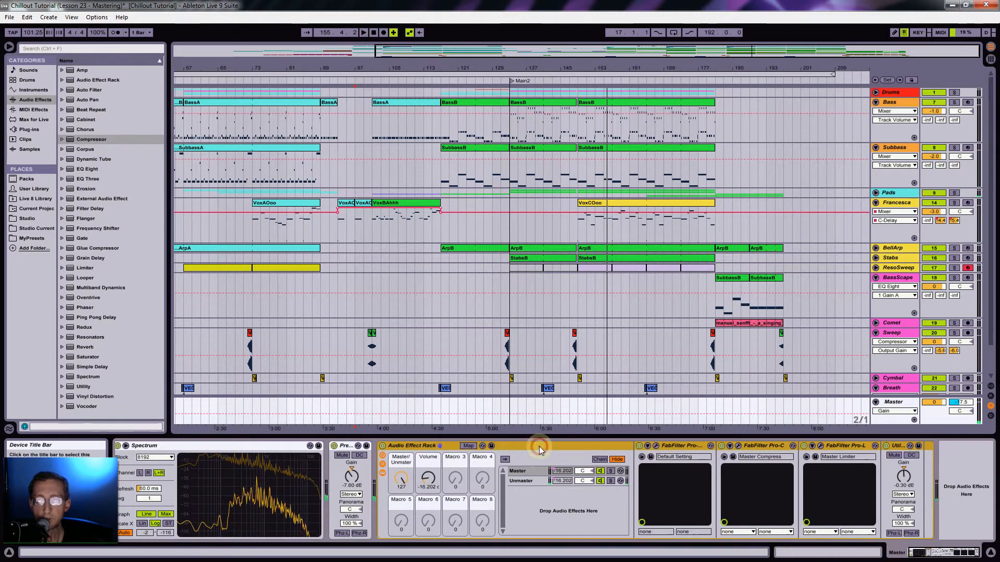
pyautogui.click(522, 482)
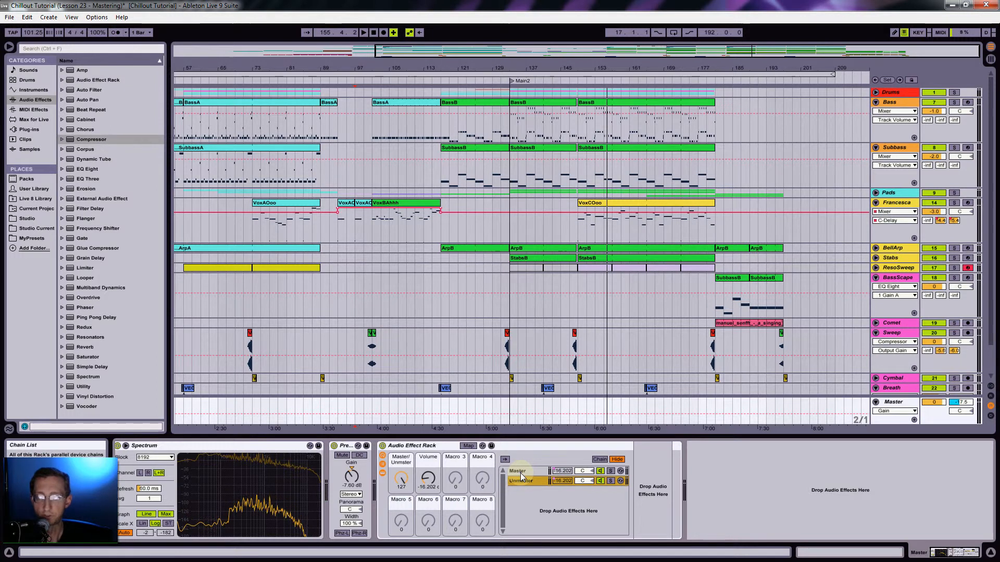
pyautogui.click(520, 471)
pyautogui.click(401, 480)
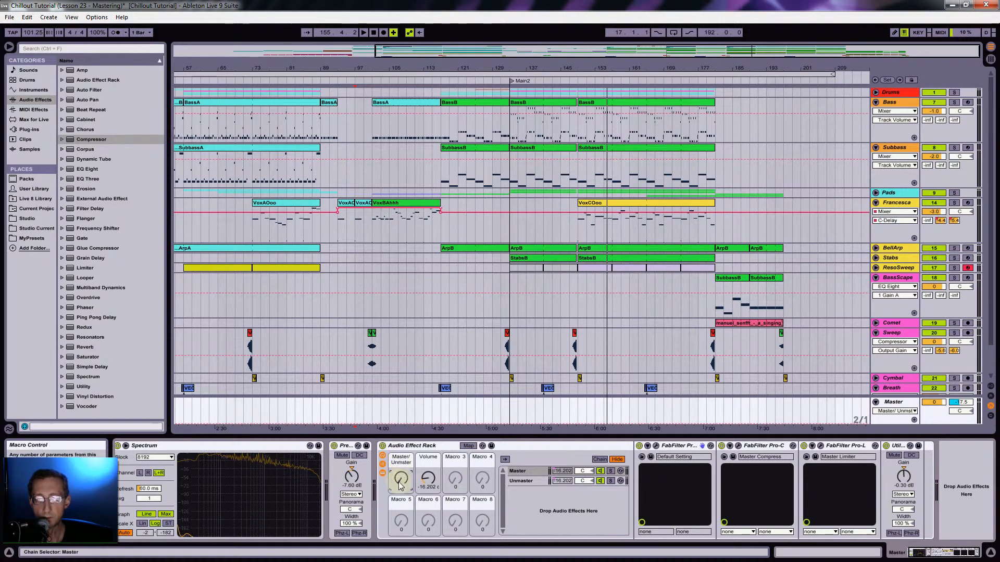
pyautogui.moveTo(401, 480); pyautogui.dragTo(400, 448)
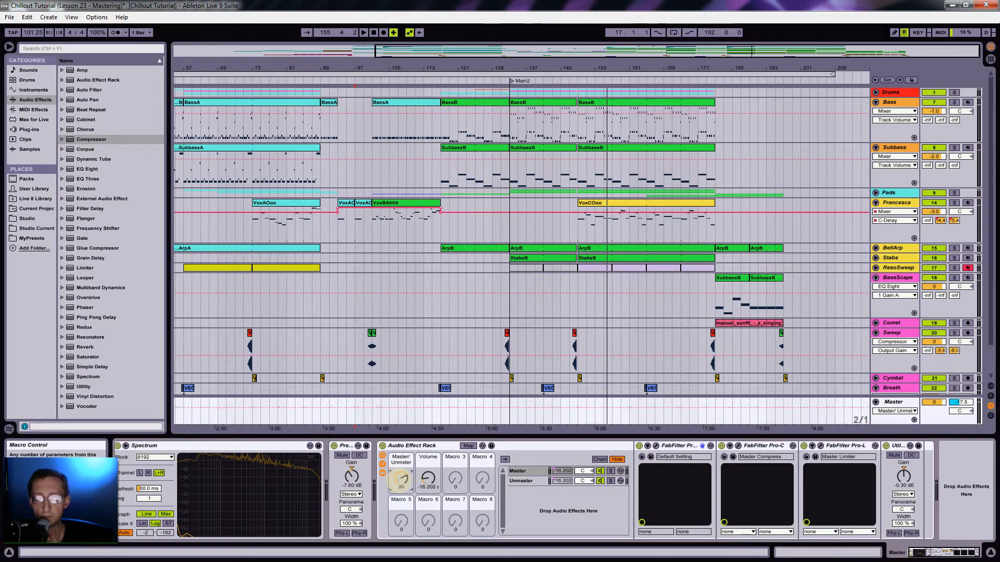
# Set the rack's Volume macro to -15.123 and listen to the level
pyautogui.moveTo(428, 478)
pyautogui.mouseDown()
pyautogui.moveTo(428, 469)
pyautogui.moveTo(428, 486)
pyautogui.mouseUp()
pyautogui.press('space')
pyautogui.click(555, 472)
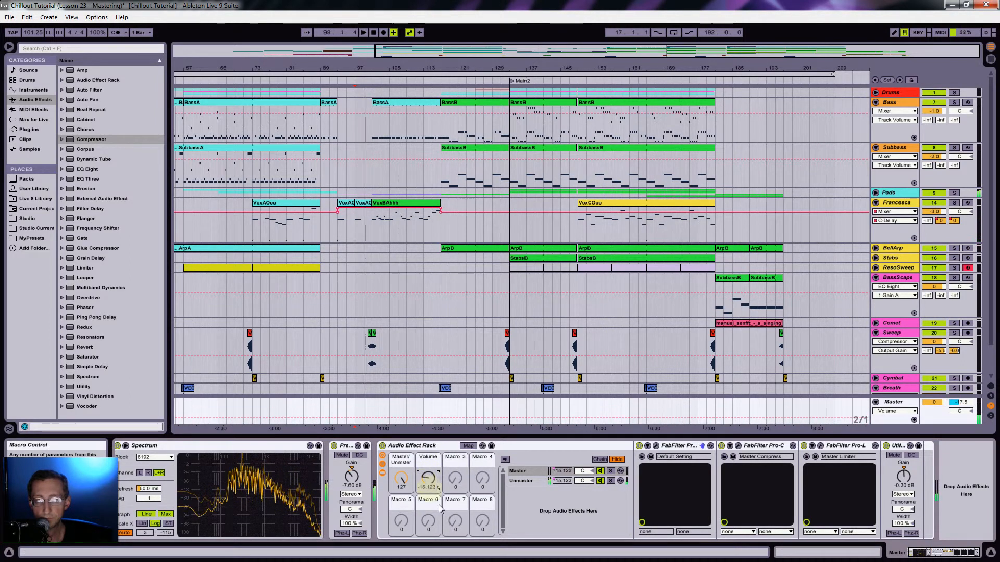
# Start playback from bar 133 at the Main2 locator and bring back the Master track's devices
pyautogui.click(511, 233)
pyautogui.press('space')
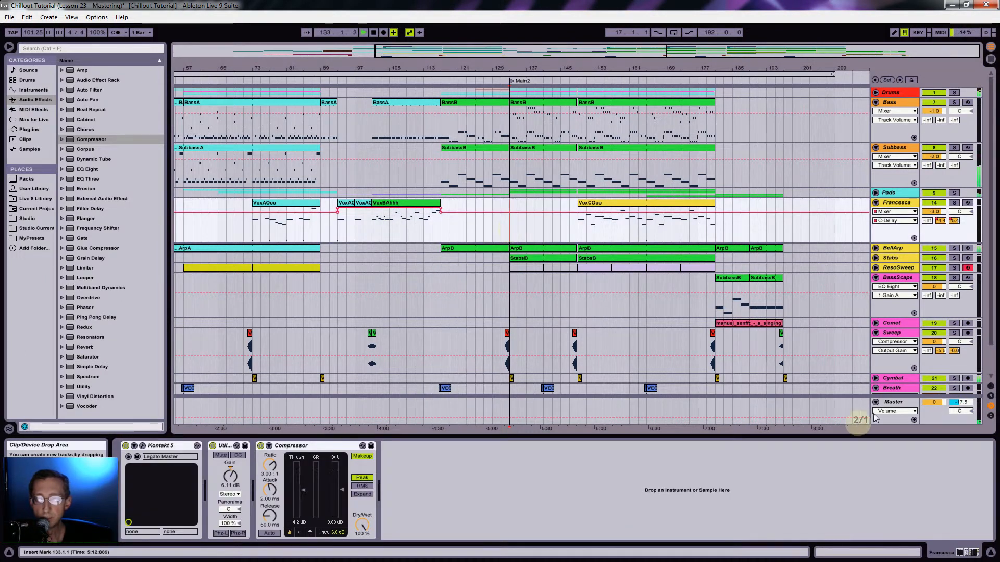
pyautogui.click(893, 402)
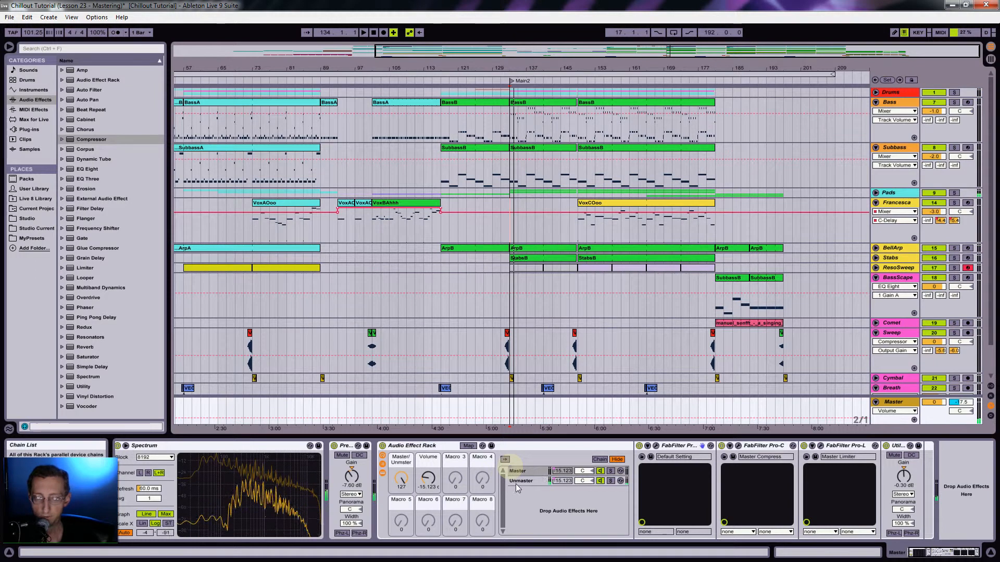
# View the plug-in windows of Pro-MB, Pro-C and Pro-L in the Master chain, leaving only Pro-MB open
pyautogui.click(655, 446)
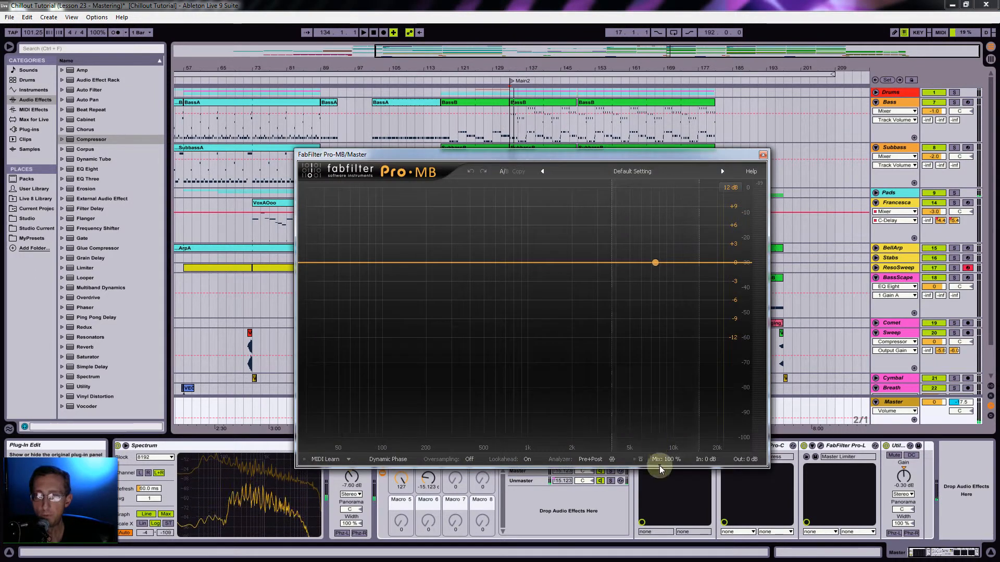
pyautogui.moveTo(502, 155); pyautogui.dragTo(218, 100)
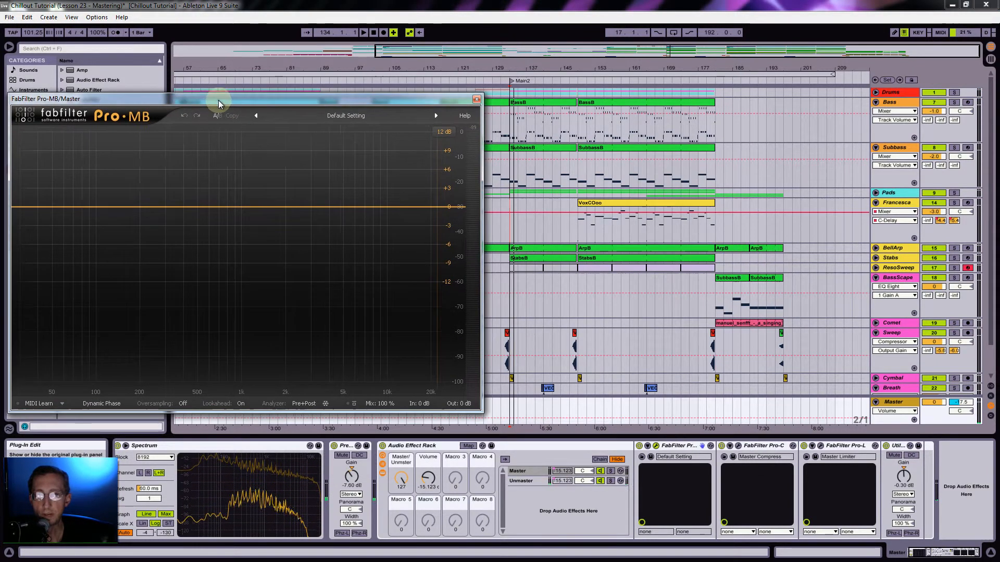
pyautogui.click(737, 446)
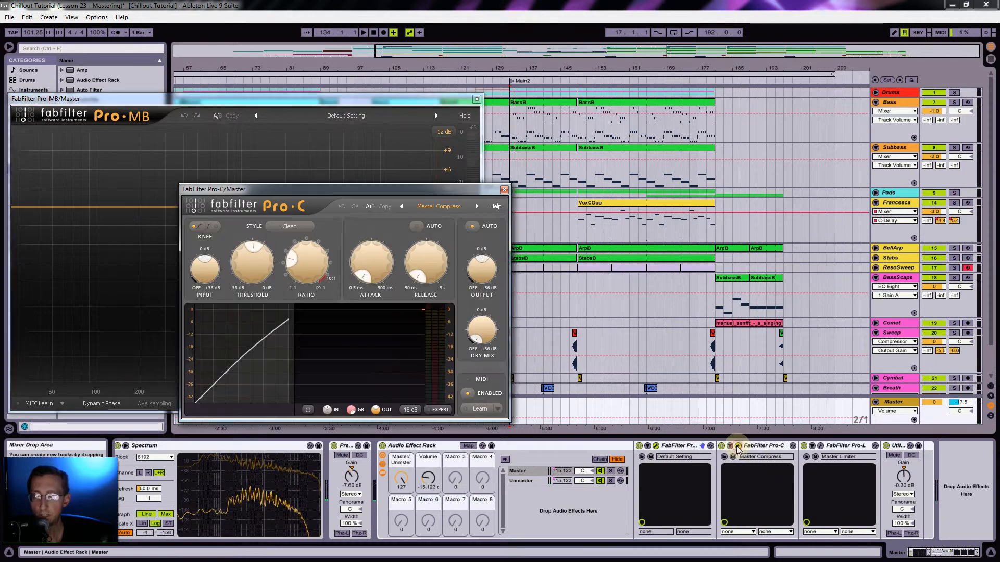
pyautogui.moveTo(326, 193); pyautogui.dragTo(518, 183)
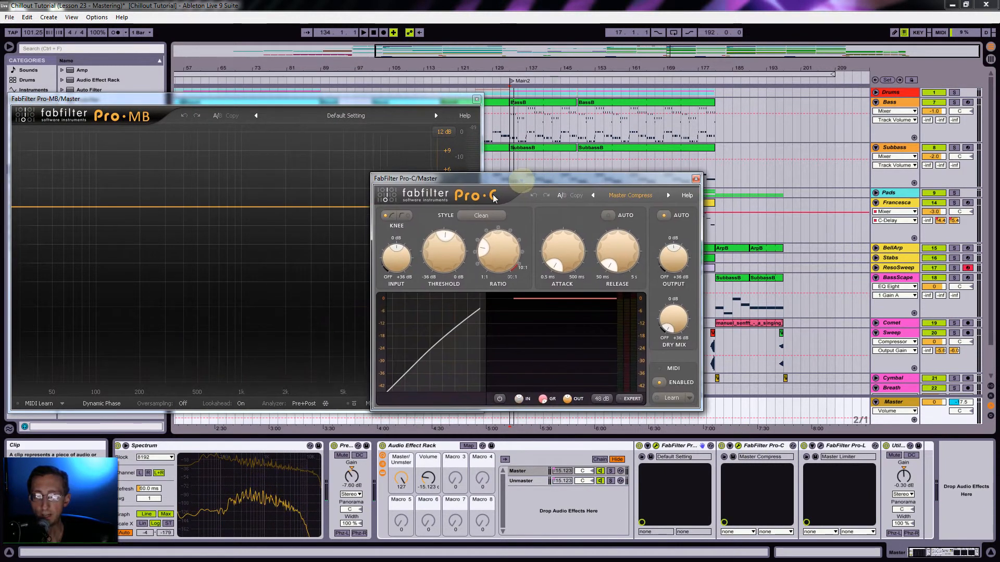
pyautogui.click(820, 446)
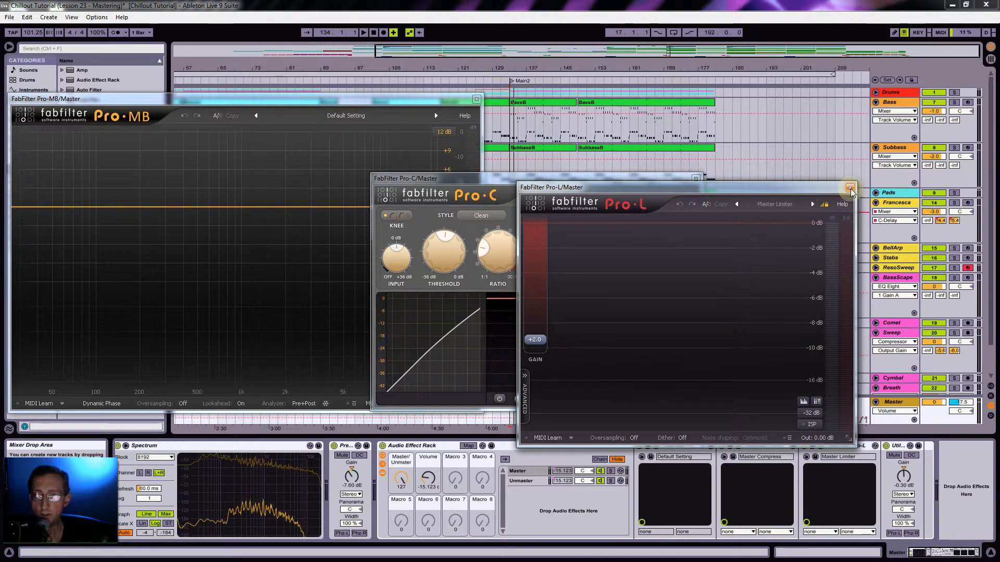
pyautogui.click(849, 188)
pyautogui.click(696, 179)
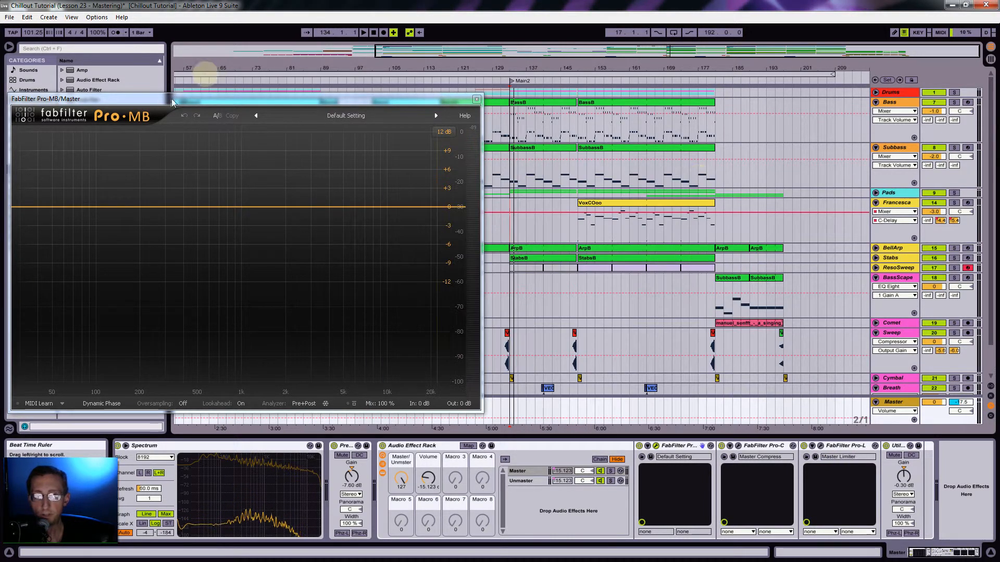
# Reposition the Pro-MB window and deactivate the Pro-C and Pro-L devices
pyautogui.moveTo(165, 99); pyautogui.dragTo(173, 79)
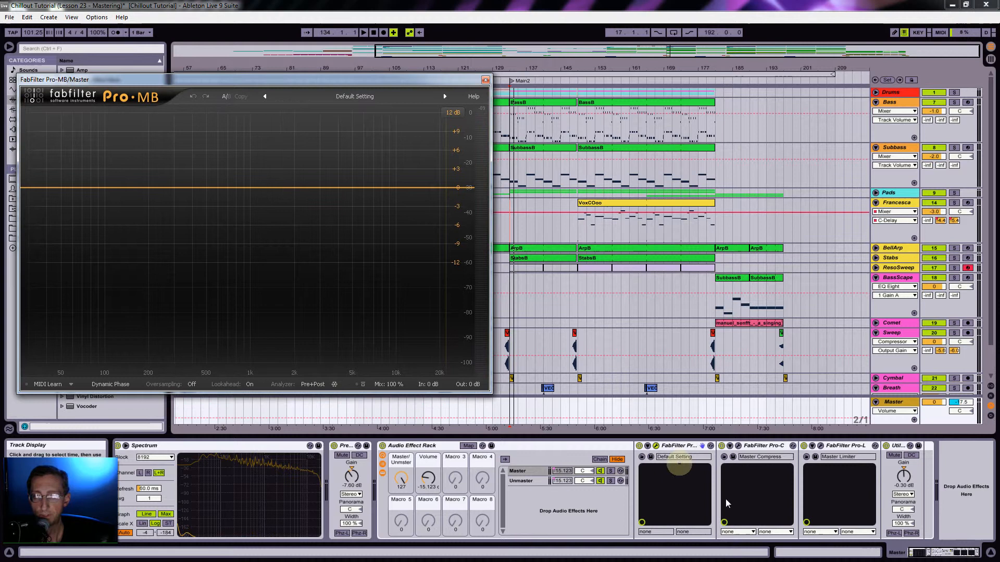
pyautogui.click(721, 446)
pyautogui.click(803, 446)
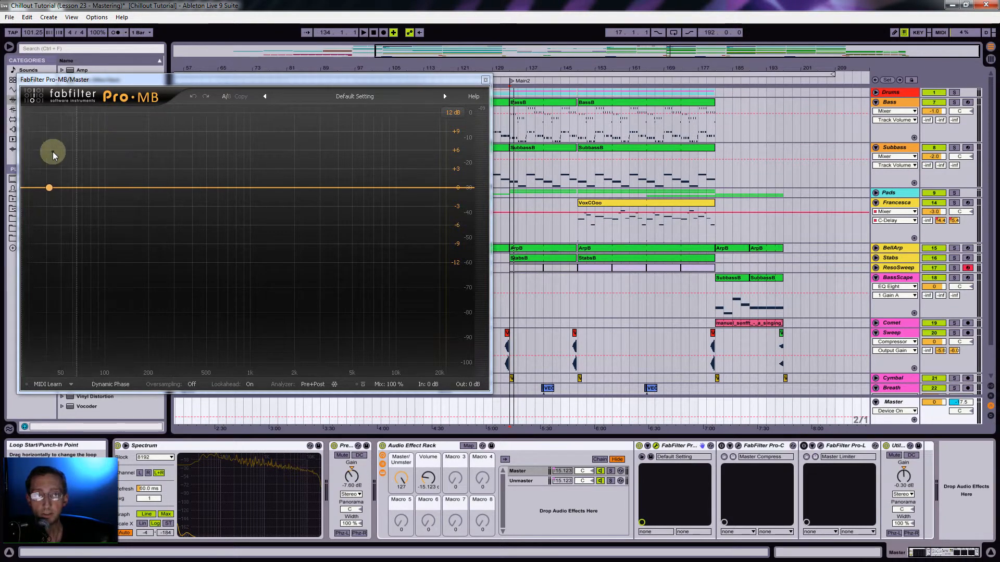
# Create a low band up to about 350 Hz and a high band from about 4.3 kHz in Pro-MB
pyautogui.click(71, 151)
pyautogui.moveTo(112, 161); pyautogui.dragTo(183, 157)
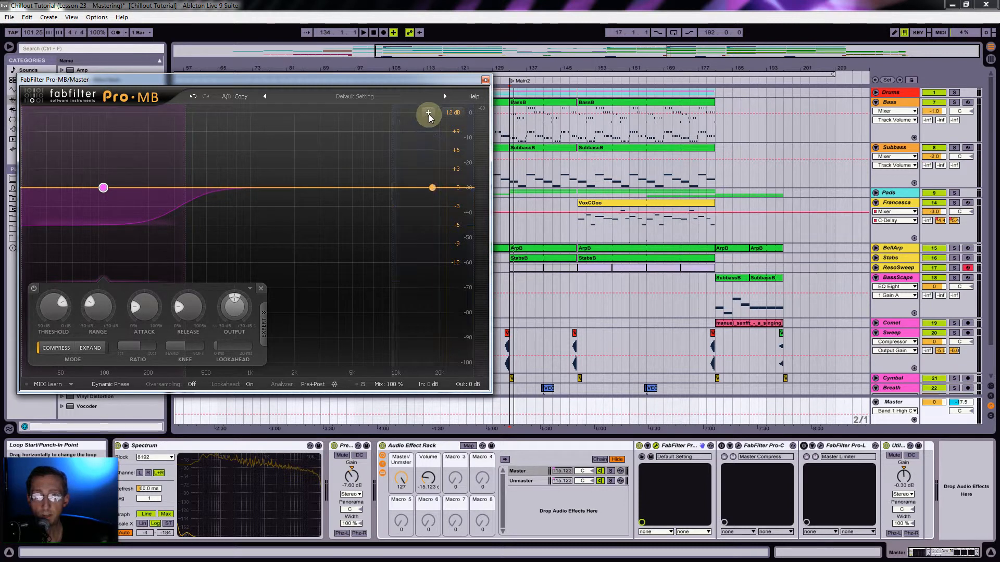
pyautogui.click(429, 114)
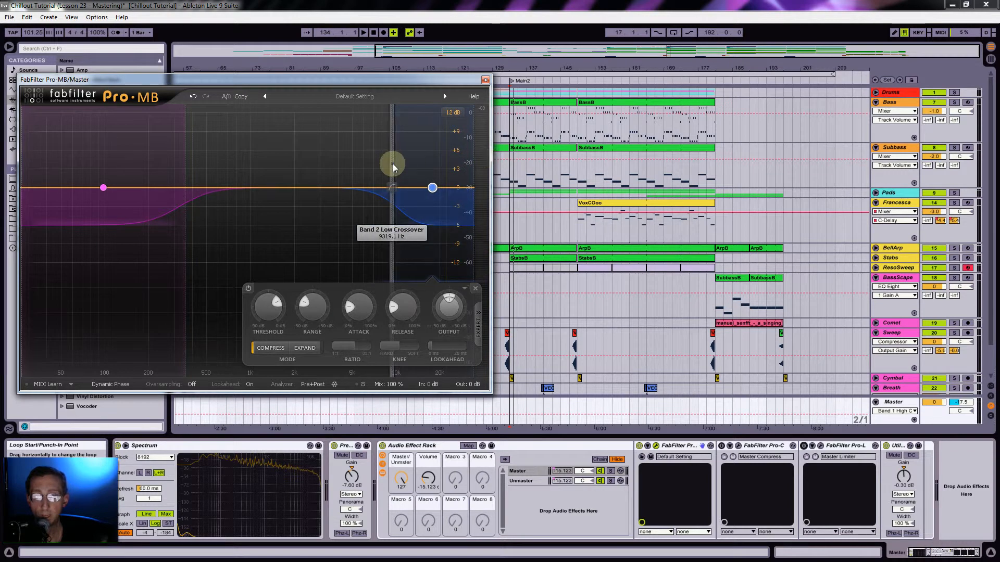
pyautogui.moveTo(392, 166); pyautogui.dragTo(343, 172)
# Add a mid band between them and extend its crossovers to meet the low and high bands
pyautogui.click(267, 106)
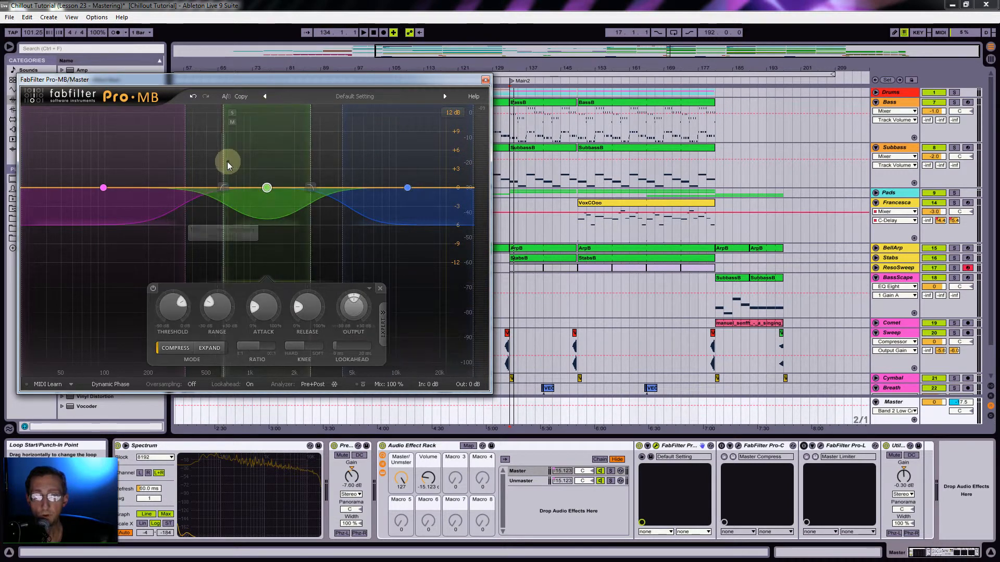
pyautogui.moveTo(224, 165); pyautogui.dragTo(185, 168)
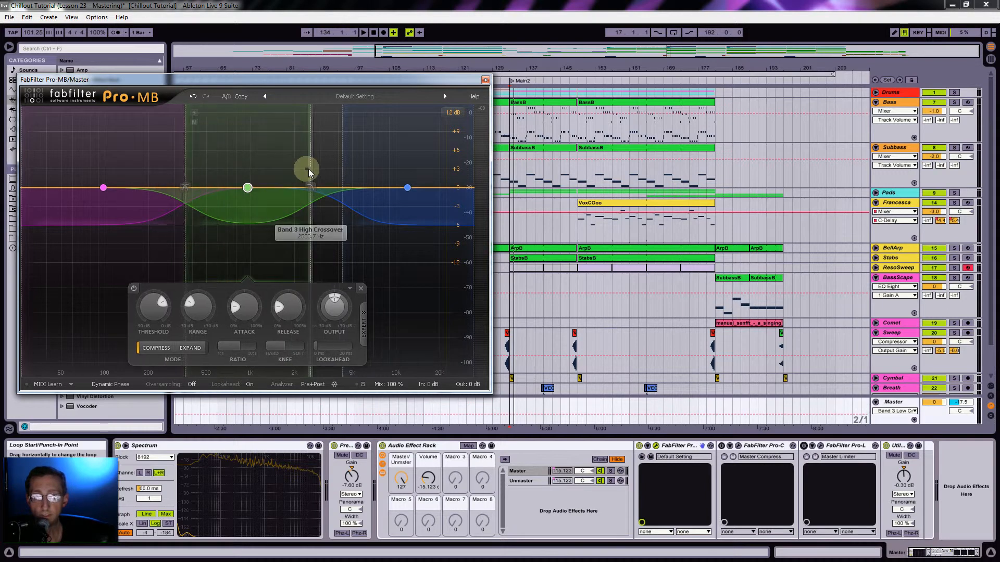
pyautogui.moveTo(313, 170); pyautogui.dragTo(339, 170)
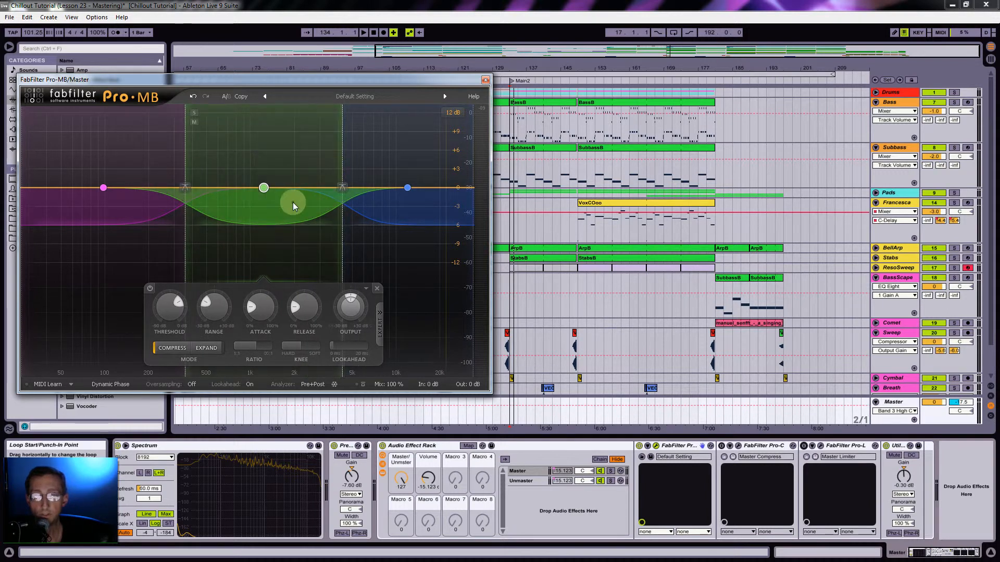
# Apply the Prominent Compressor preset to the low band
pyautogui.click(103, 187)
pyautogui.click(251, 289)
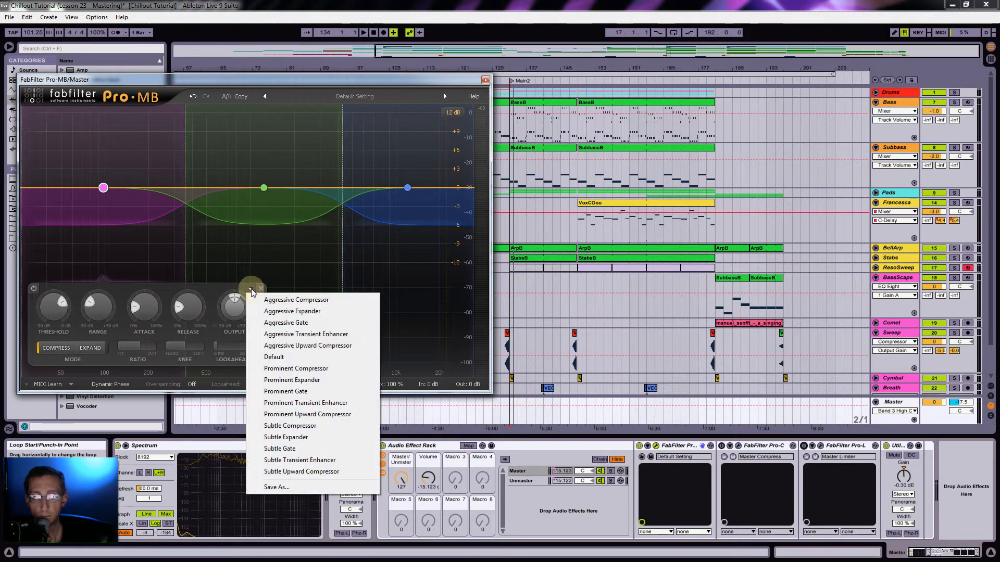
pyautogui.click(306, 370)
# Apply the Prominent Transient Enhancer preset to the high band
pyautogui.click(407, 189)
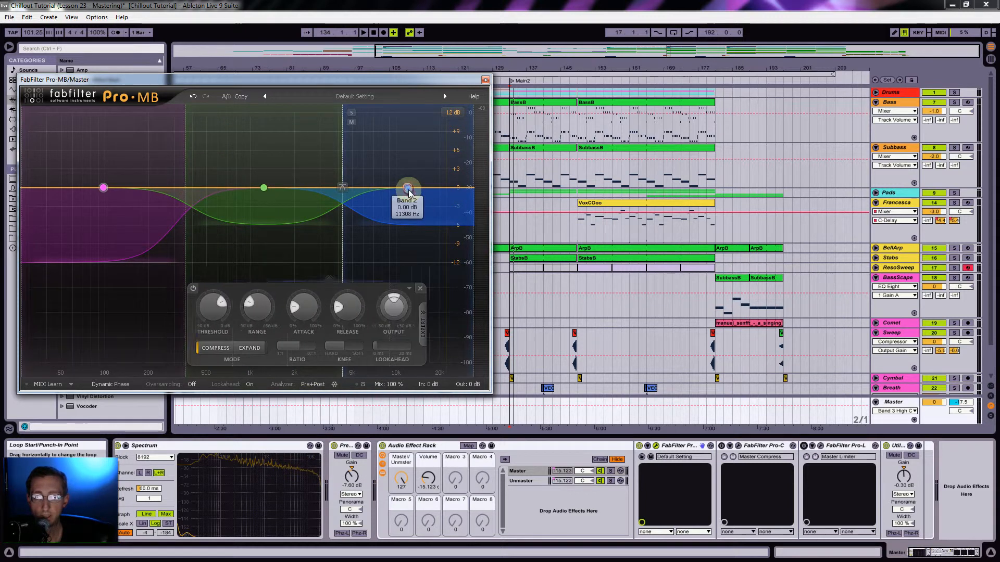
pyautogui.click(465, 290)
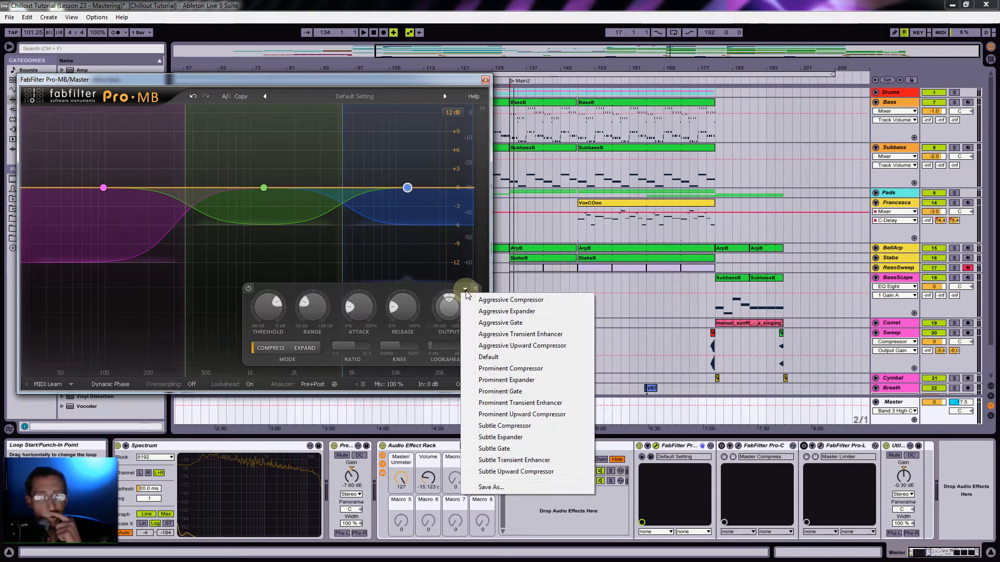
pyautogui.click(506, 405)
# Apply the Subtle Compressor preset to the mid band
pyautogui.click(264, 187)
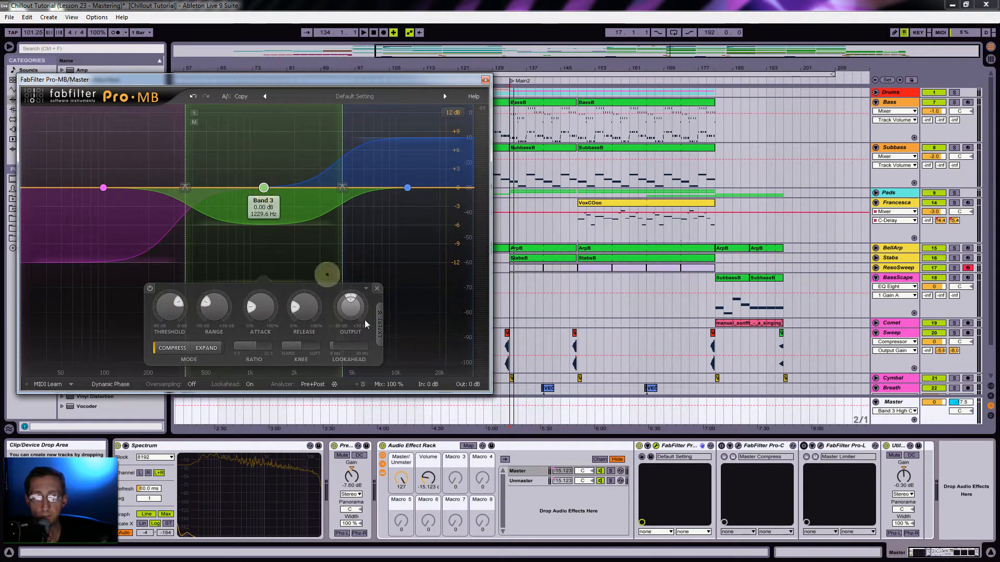
pyautogui.click(366, 288)
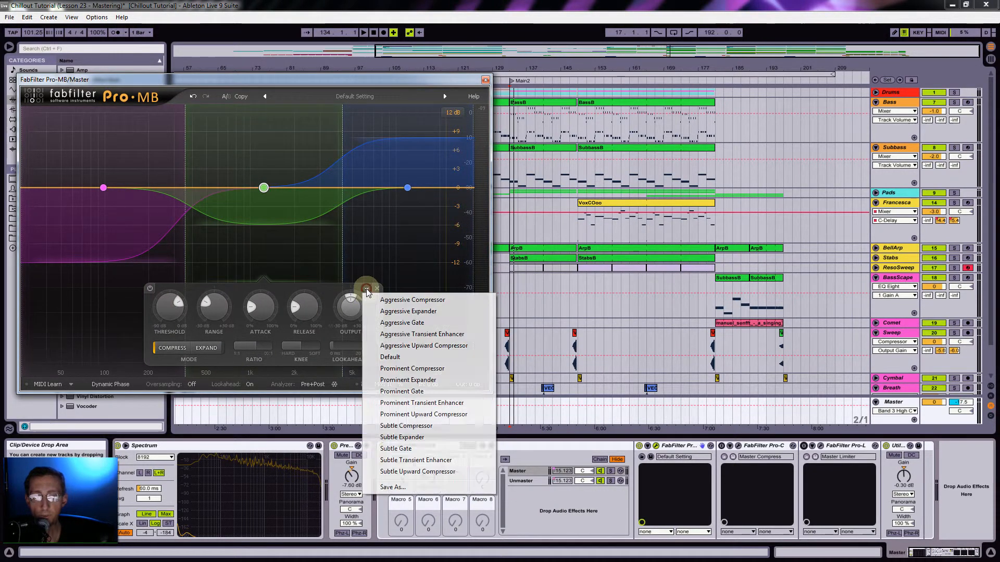
pyautogui.click(412, 426)
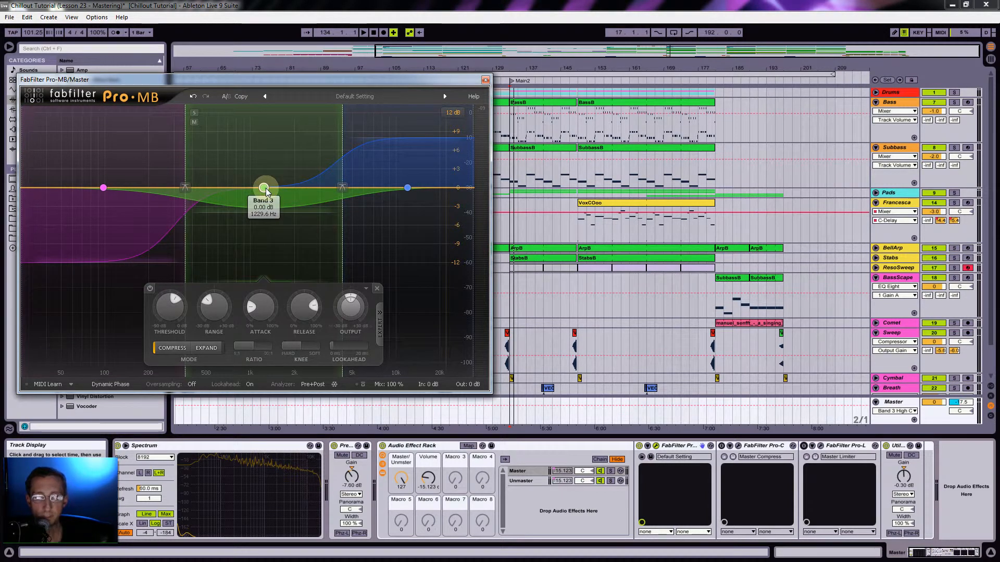
# Play Main2 with the low band selected and Pro-MB's analyzer on Pre+Post, and set the Master/Unmaster macro to 0
pyautogui.click(103, 189)
pyautogui.press('space')
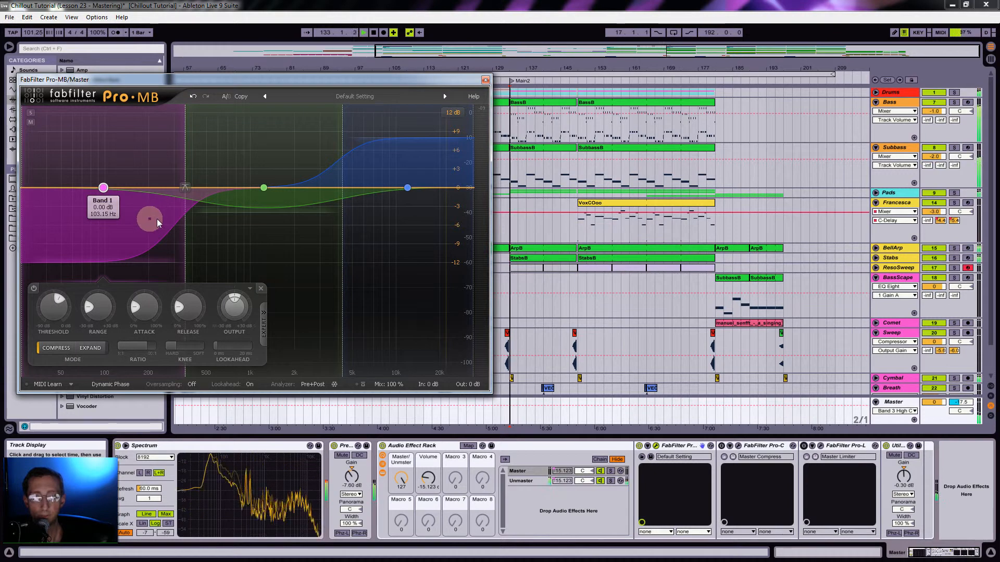
pyautogui.click(311, 384)
pyautogui.click(329, 432)
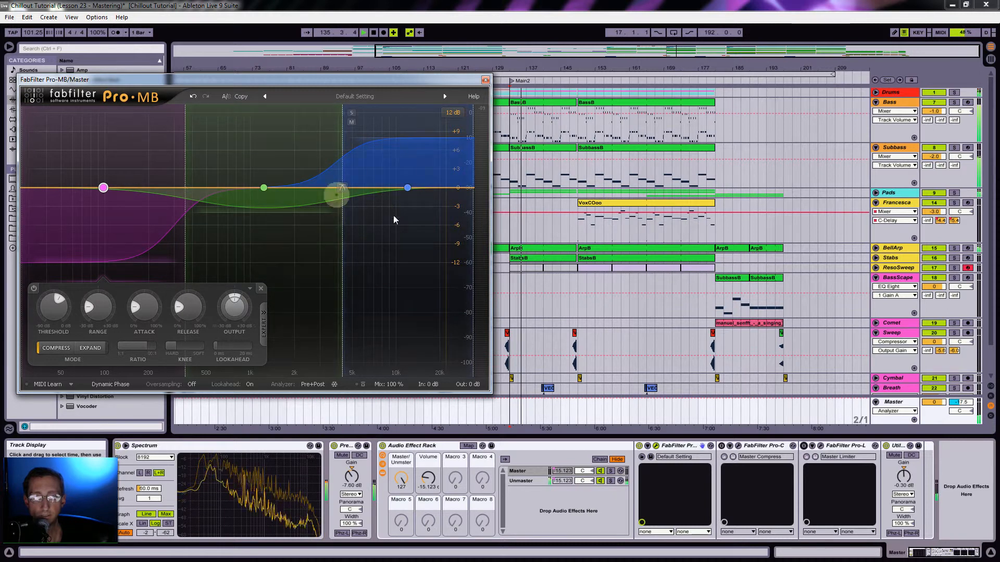
pyautogui.moveTo(401, 477); pyautogui.dragTo(401, 515)
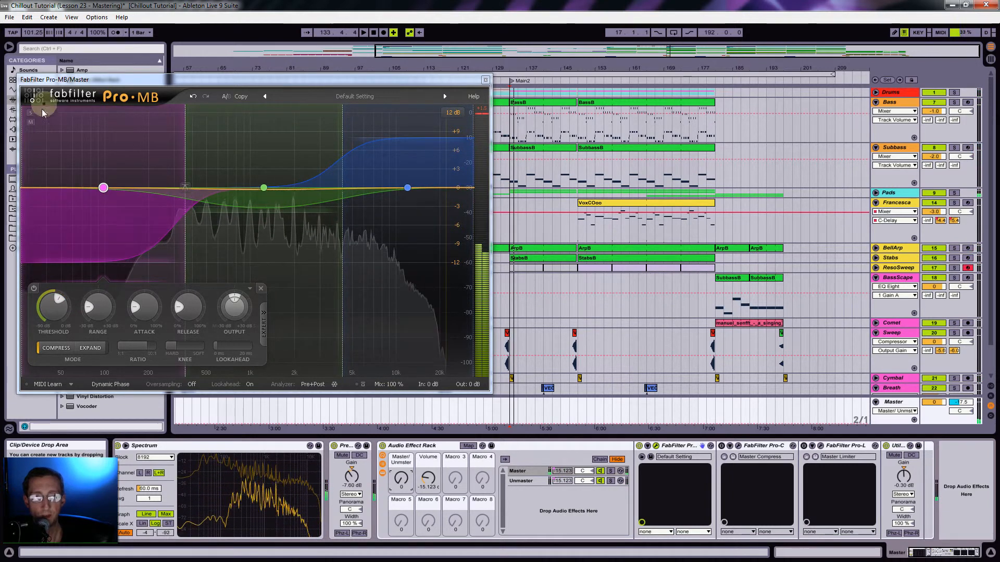
# Bypass the low, mid and high bands in Pro-MB and play the track without multiband processing
pyautogui.click(35, 288)
pyautogui.click(265, 188)
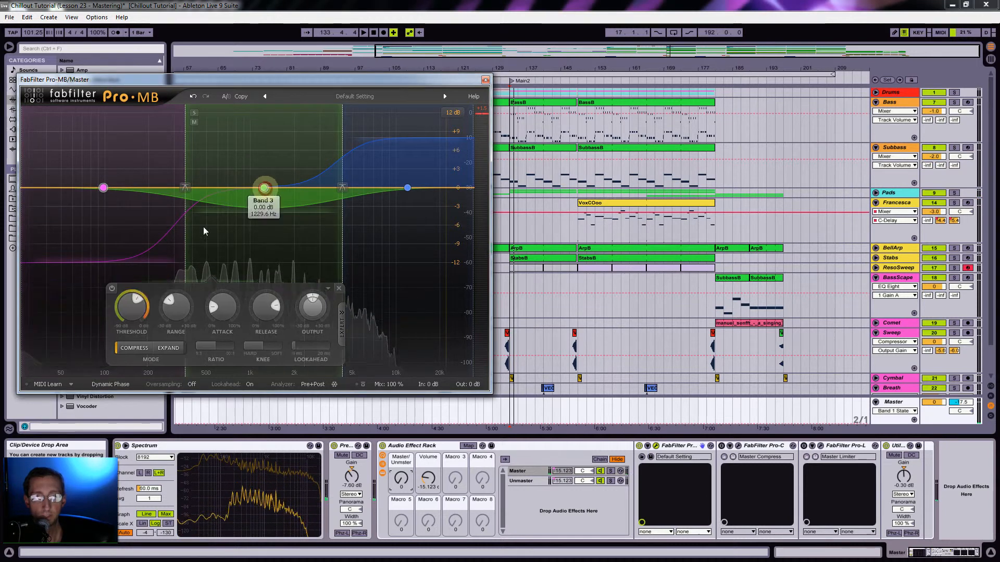
pyautogui.click(151, 290)
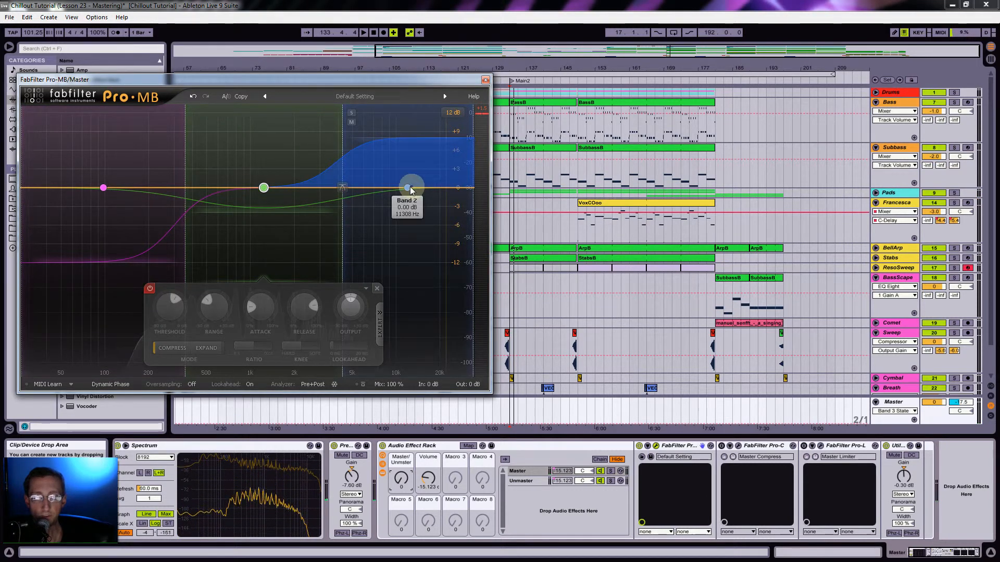
pyautogui.click(408, 186)
pyautogui.click(248, 289)
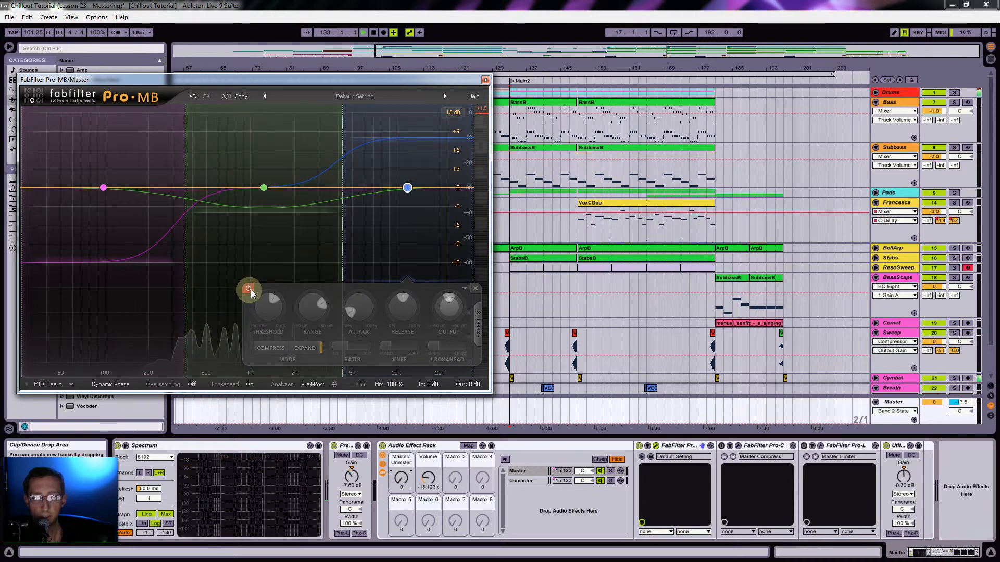
pyautogui.press('space')
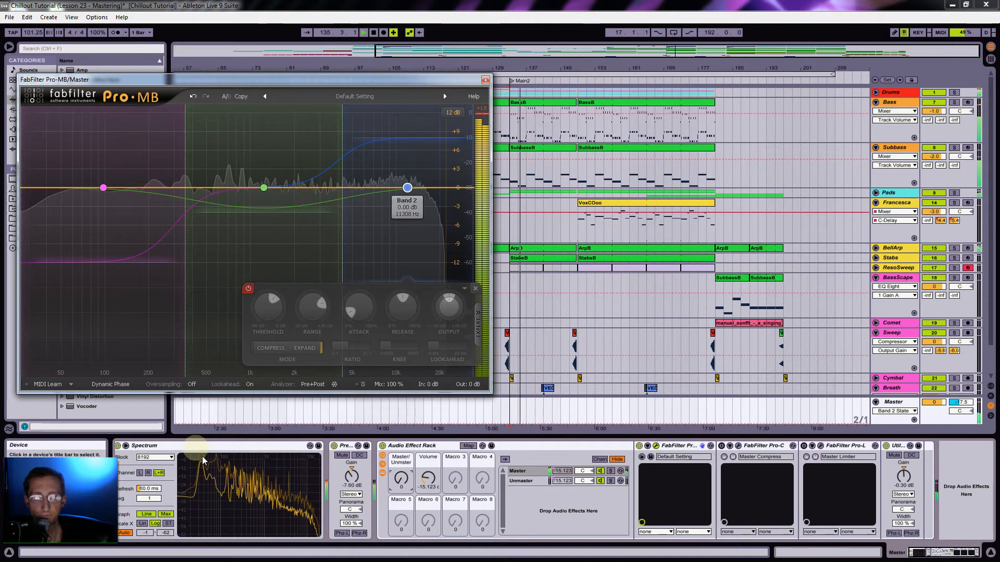
# Turn off the Spectrum device and set Pro-MB's analyzer to Post
pyautogui.click(311, 384)
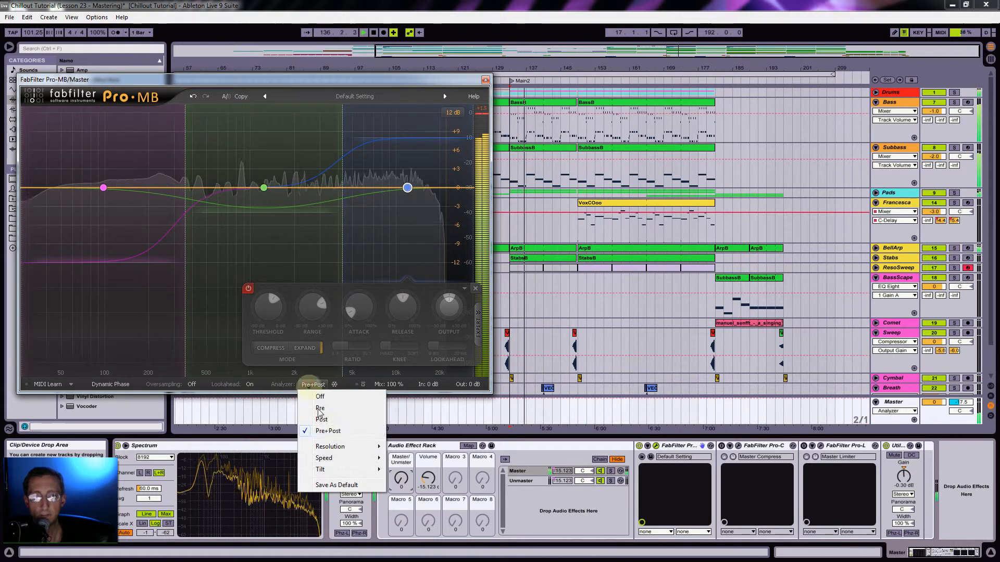
pyautogui.moveTo(332, 471)
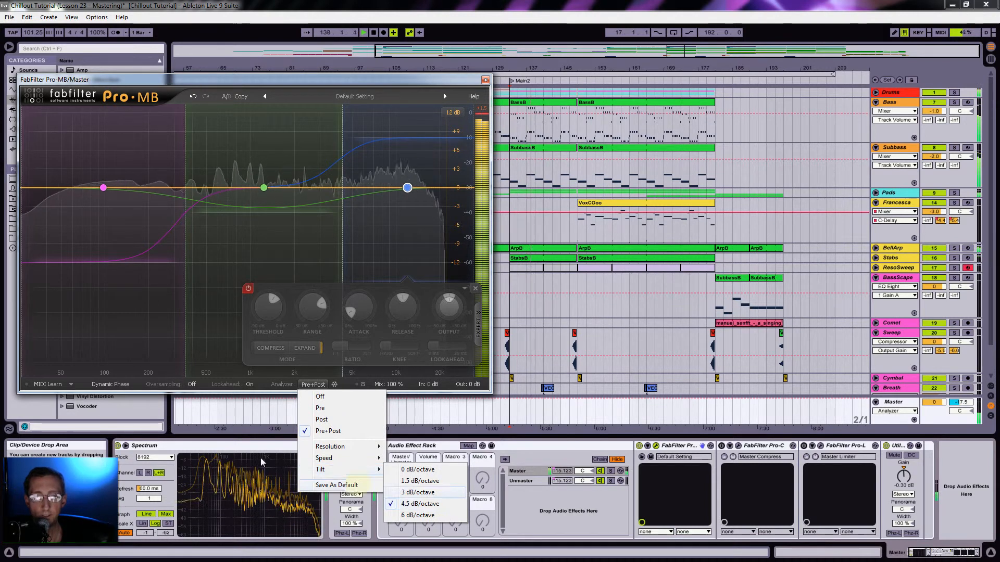
pyautogui.click(118, 446)
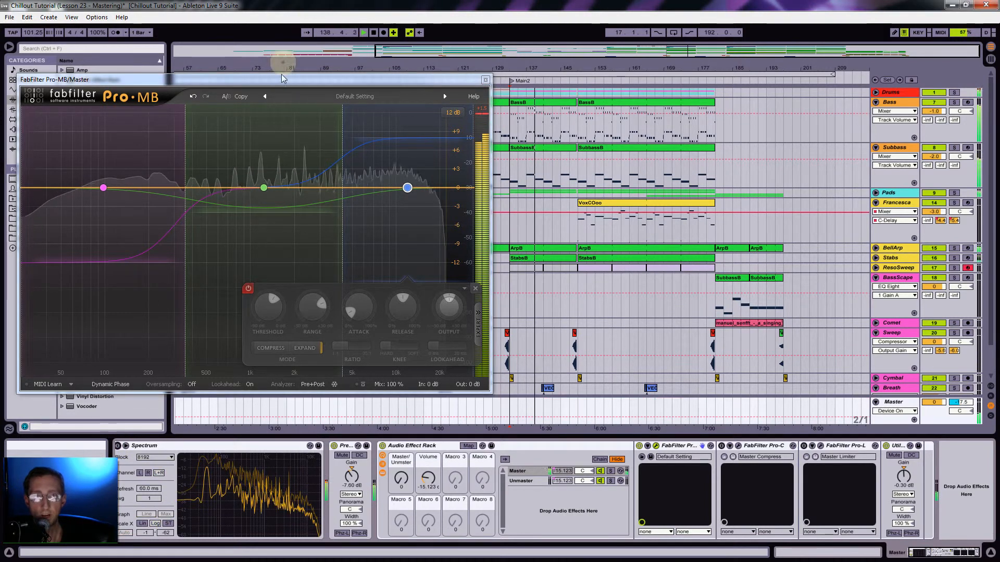
pyautogui.moveTo(280, 80); pyautogui.dragTo(286, 80)
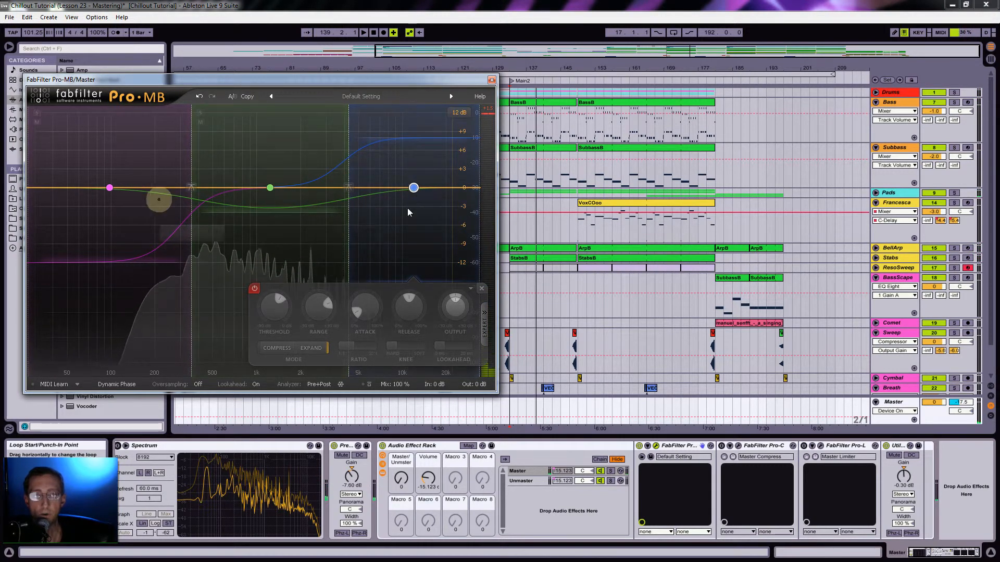
pyautogui.press('space')
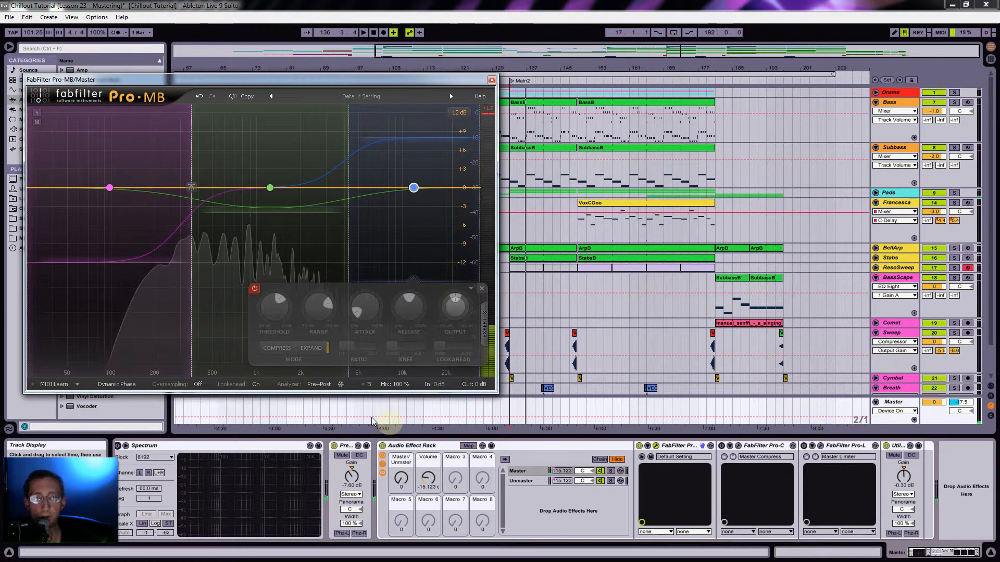
pyautogui.click(318, 385)
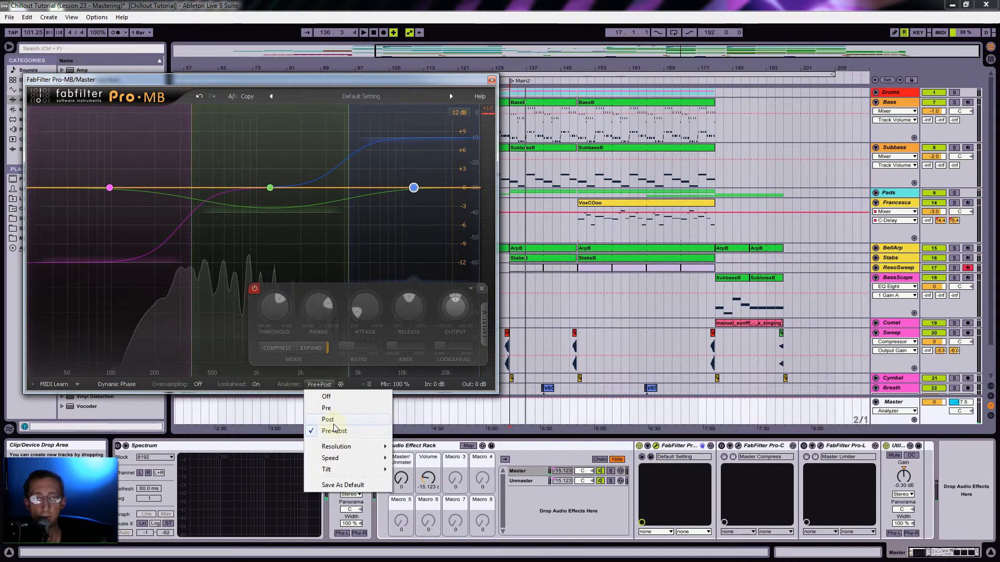
pyautogui.click(328, 419)
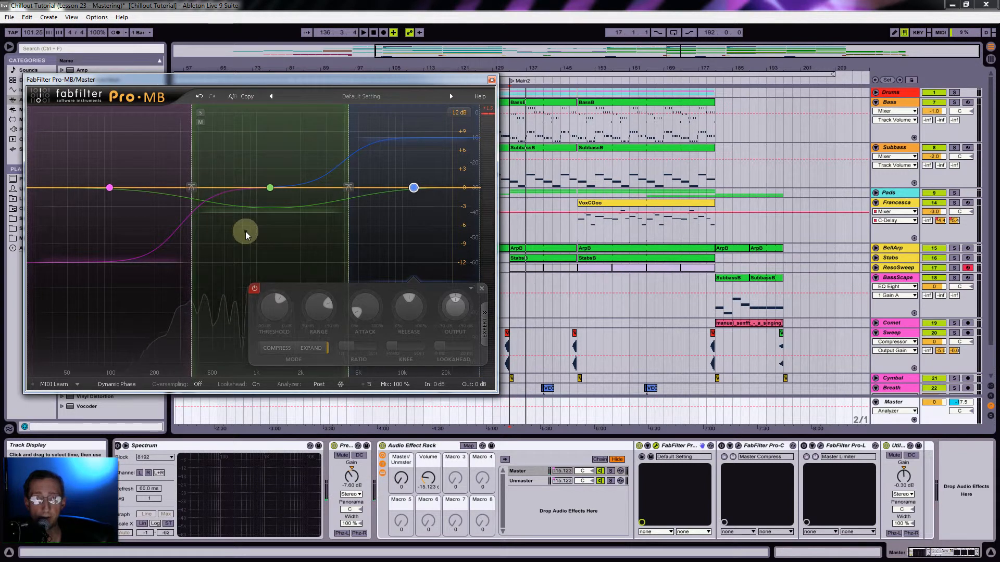
# Re-enable the high, mid and low bands and restart playback from Main2
pyautogui.click(254, 288)
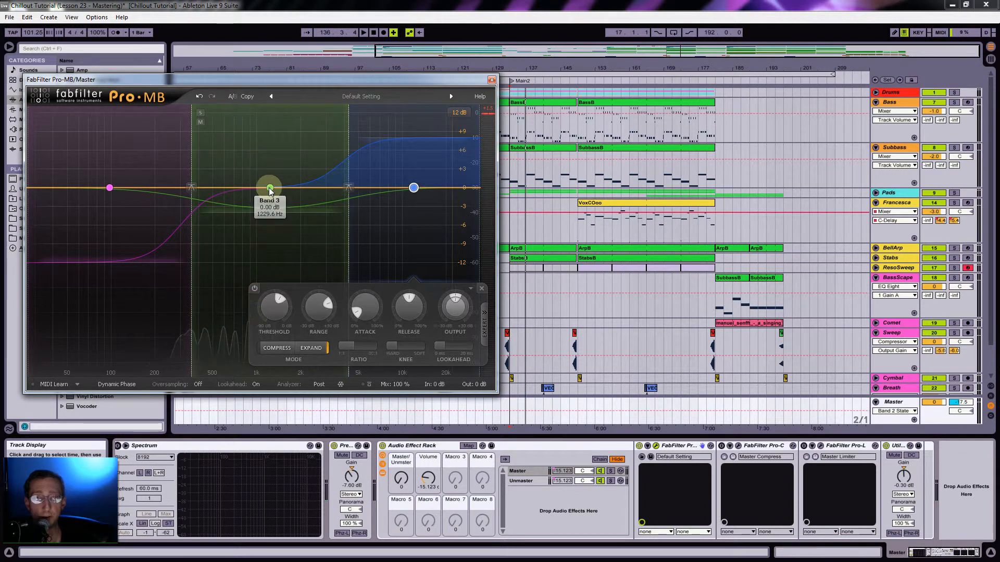
pyautogui.click(157, 288)
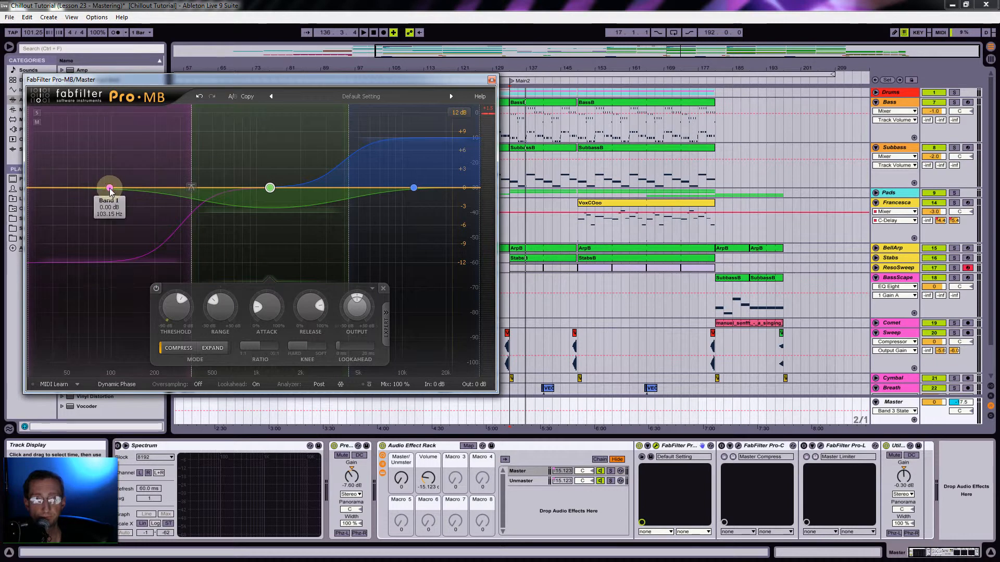
pyautogui.click(110, 188)
pyautogui.click(41, 289)
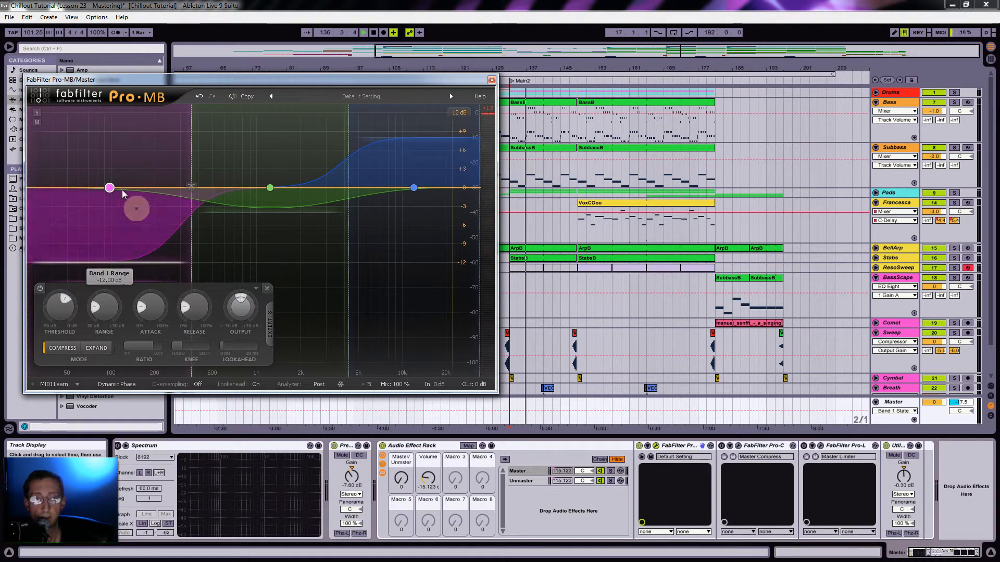
pyautogui.press('space')
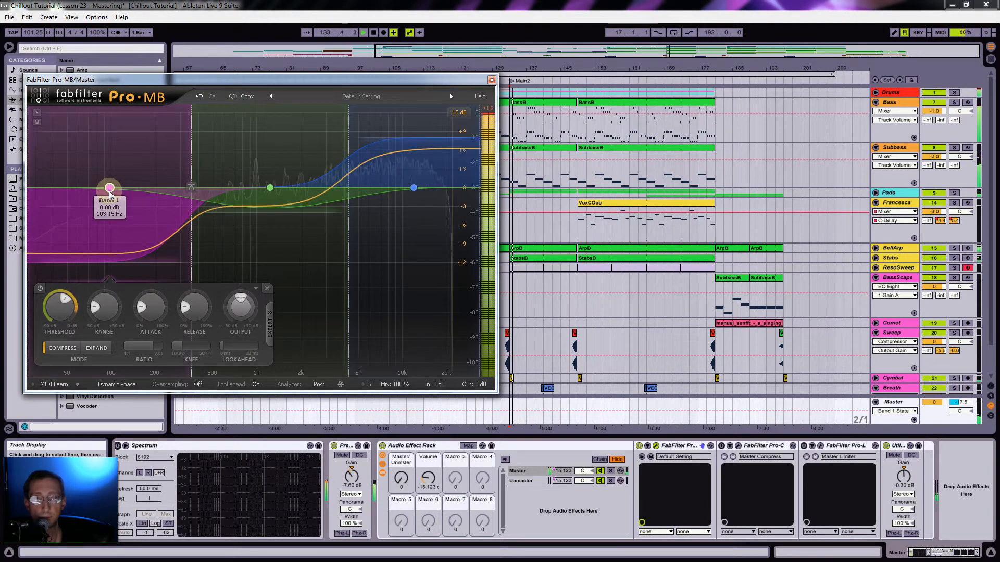
# Solo the low band, lower its ratio, reduce its range to about -8.3 dB and raise its output level to about +8 dB
pyautogui.click(37, 113)
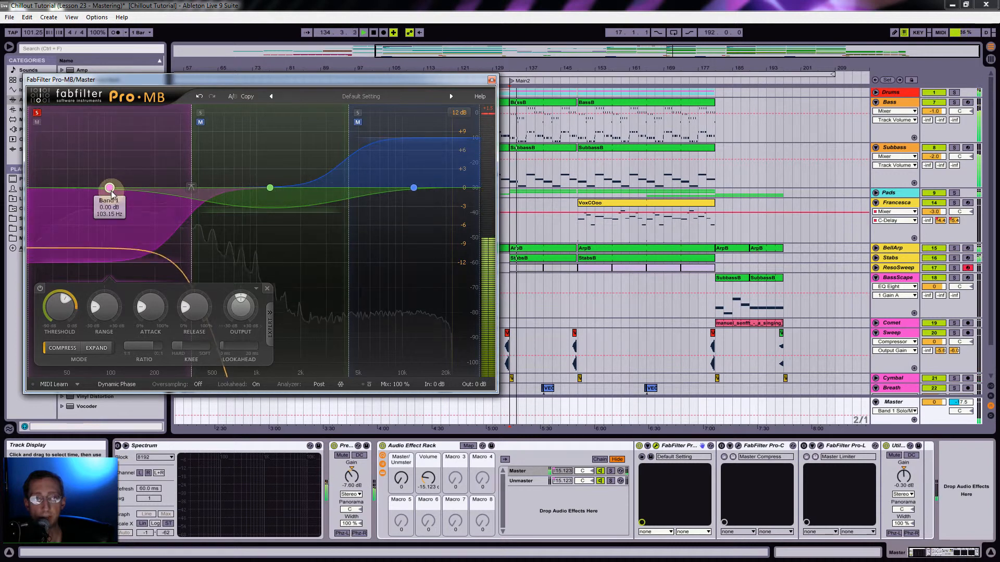
pyautogui.moveTo(111, 194); pyautogui.dragTo(110, 116)
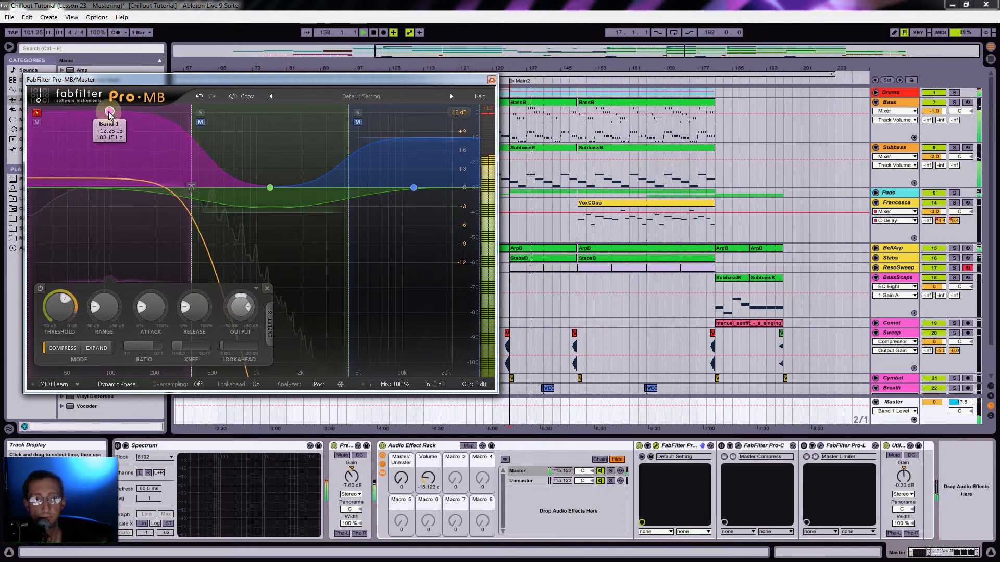
pyautogui.moveTo(142, 347); pyautogui.dragTo(90, 350)
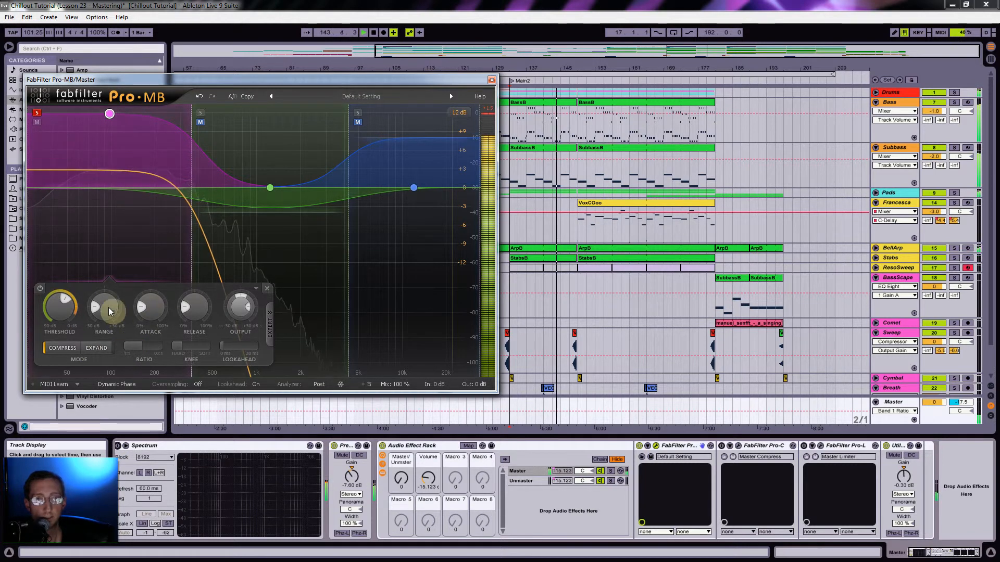
pyautogui.moveTo(237, 308); pyautogui.dragTo(231, 320)
pyautogui.moveTo(108, 315); pyautogui.dragTo(109, 308)
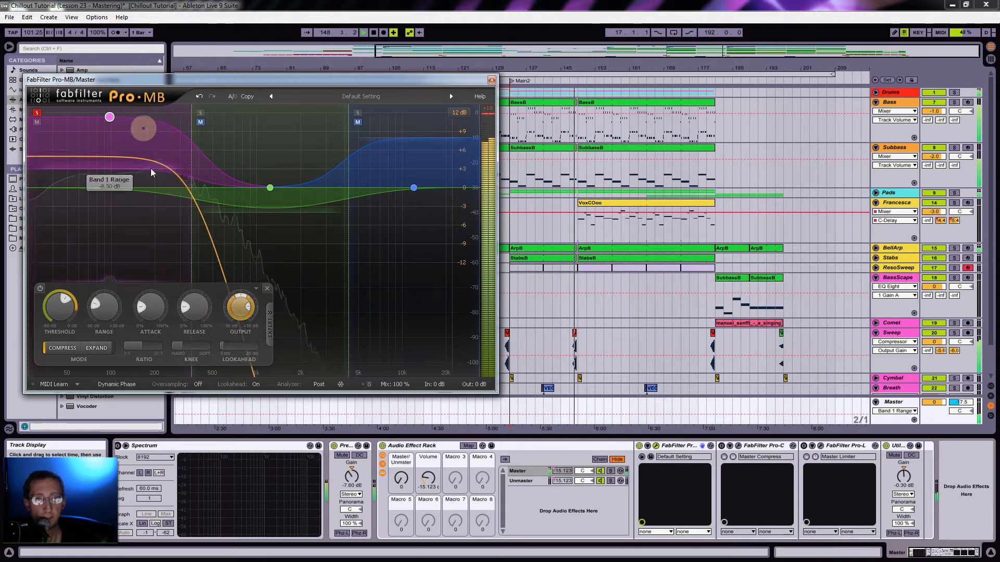
pyautogui.moveTo(245, 315); pyautogui.dragTo(237, 328)
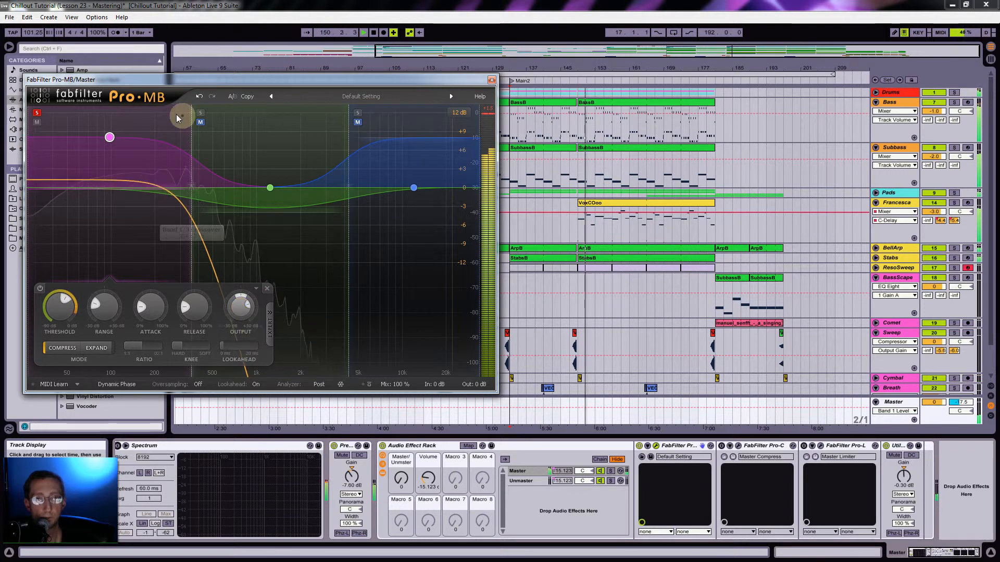
# Solo the mid band instead of the low band, lower its ratio and raise its level to +3.08 dB
pyautogui.click(201, 113)
pyautogui.click(36, 113)
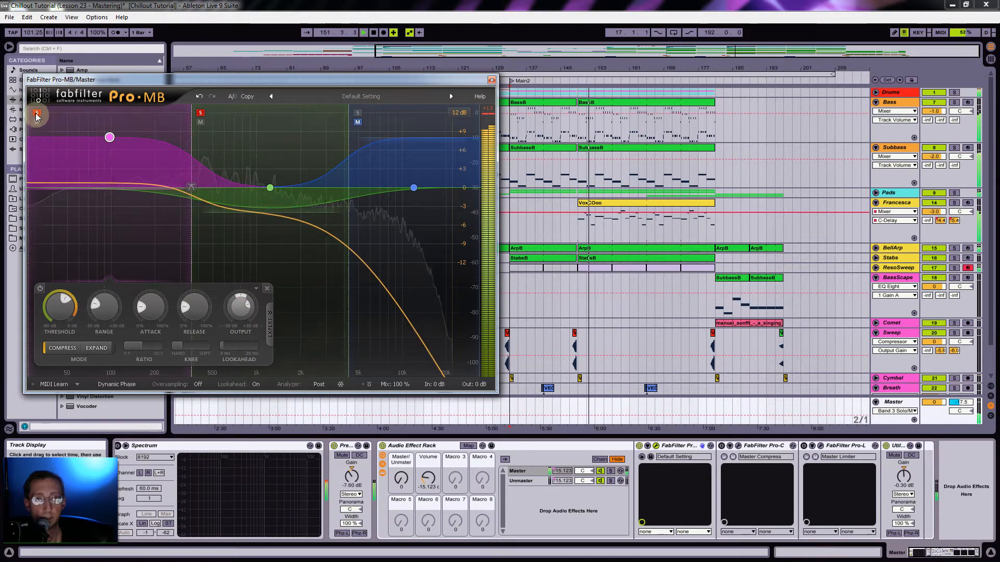
pyautogui.click(271, 188)
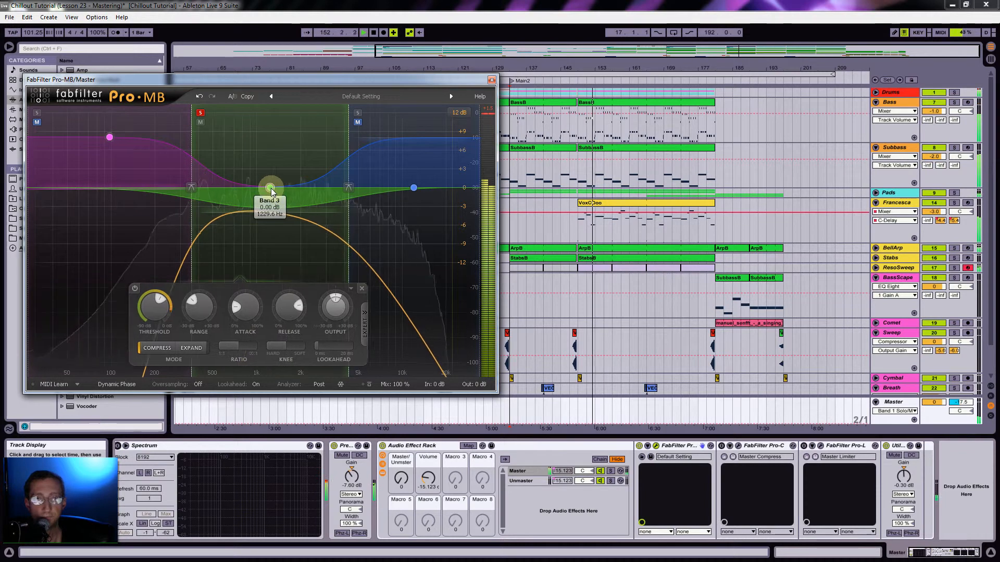
pyautogui.moveTo(255, 346)
pyautogui.moveTo(255, 346); pyautogui.dragTo(214, 354)
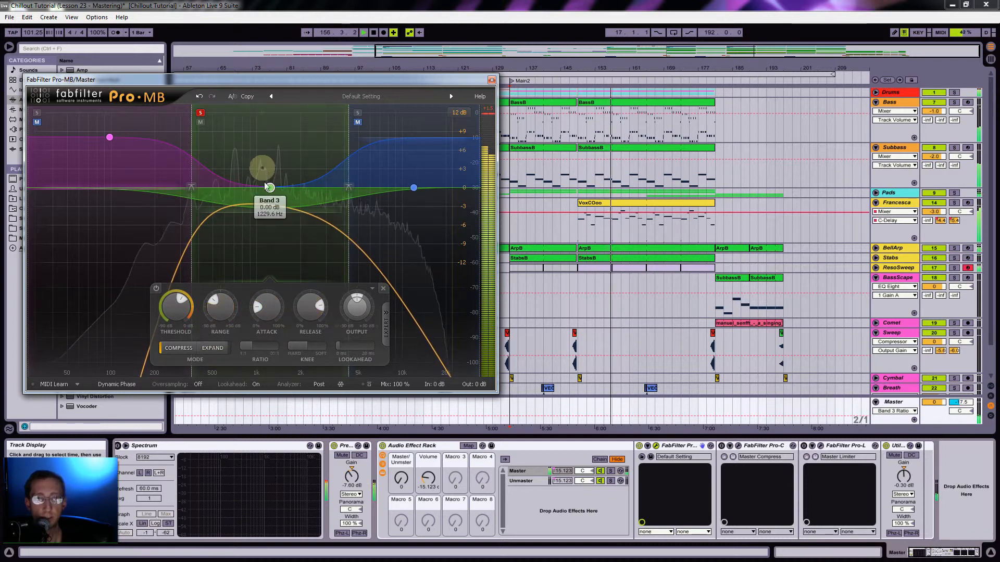
pyautogui.moveTo(272, 183); pyautogui.dragTo(273, 169)
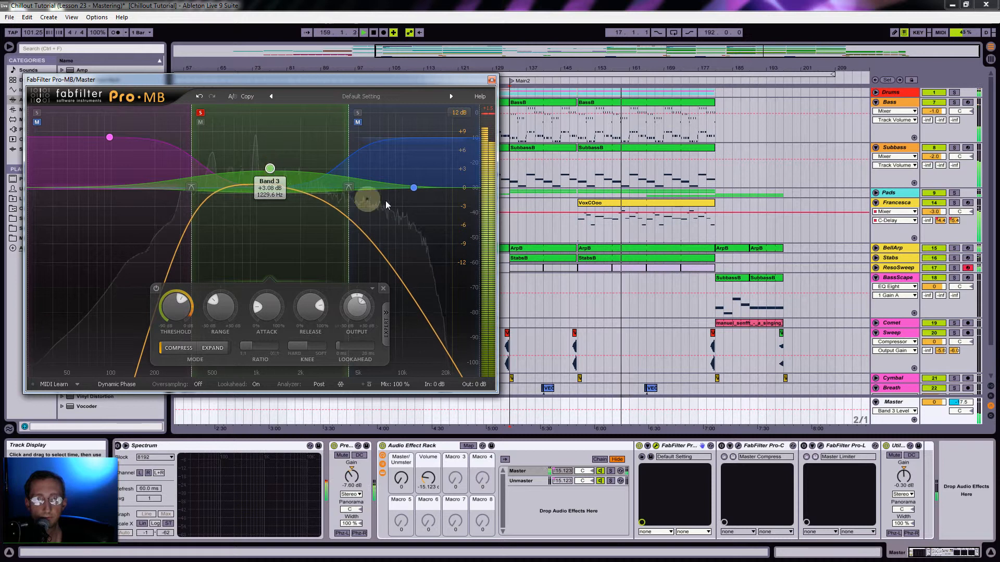
# Move the mid/high crossover to about 4125 Hz and make the slopes at both mid-band crossovers gentler
pyautogui.moveTo(349, 249)
pyautogui.mouseDown()
pyautogui.moveTo(357, 247)
pyautogui.moveTo(325, 246)
pyautogui.moveTo(349, 246)
pyautogui.mouseUp()
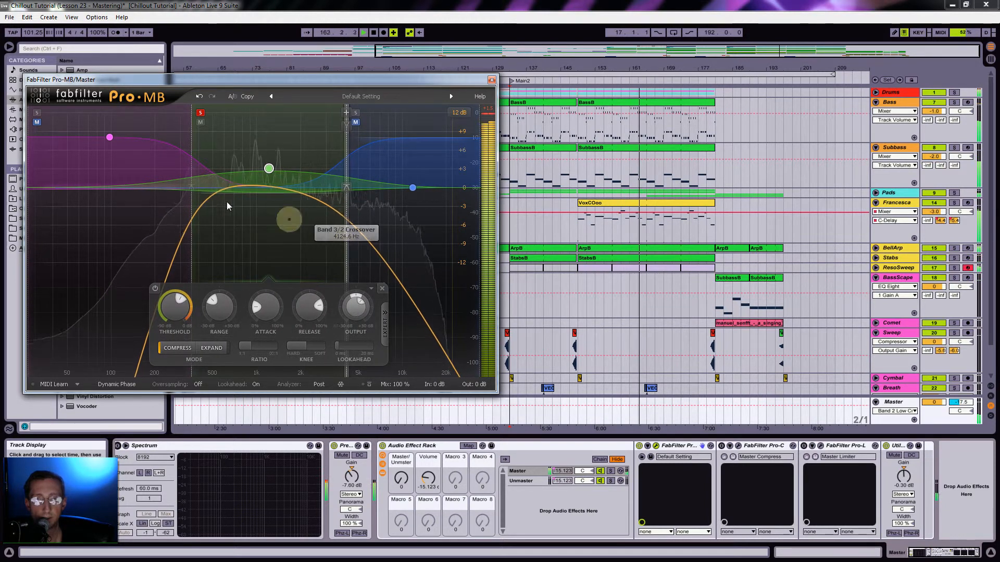
pyautogui.moveTo(194, 189); pyautogui.dragTo(194, 191)
pyautogui.scroll(-7, 194, 191)
pyautogui.moveTo(194, 191); pyautogui.dragTo(194, 190)
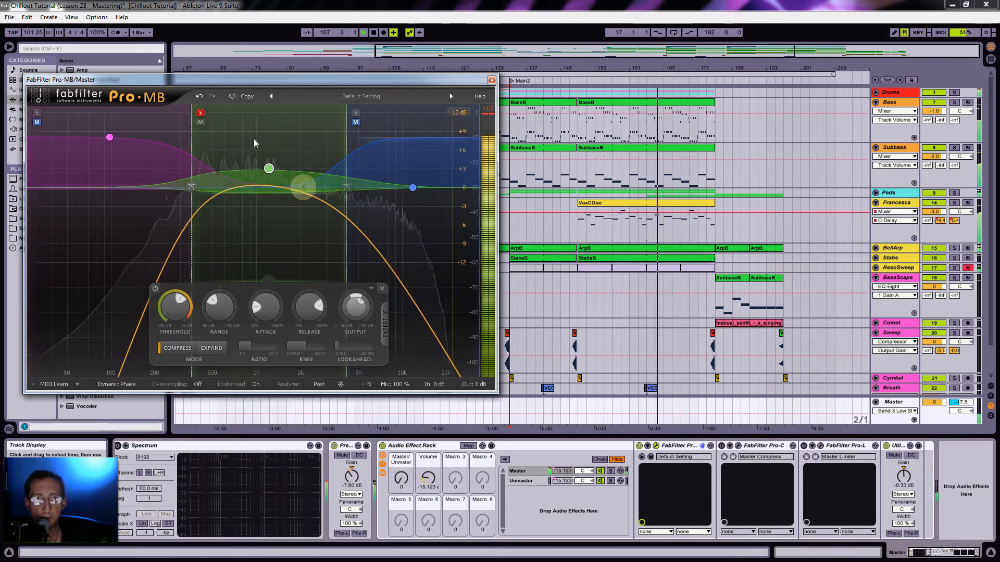
pyautogui.moveTo(348, 191); pyautogui.dragTo(347, 191)
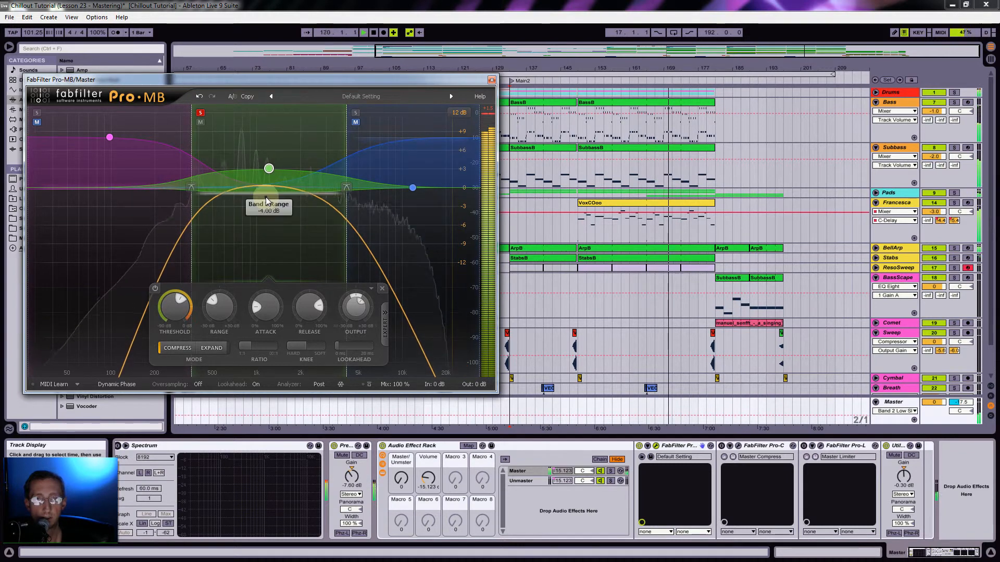
# Solo the high band instead of the mid band, adjust its ratio and lower its level to -3.75 dB
pyautogui.click(355, 112)
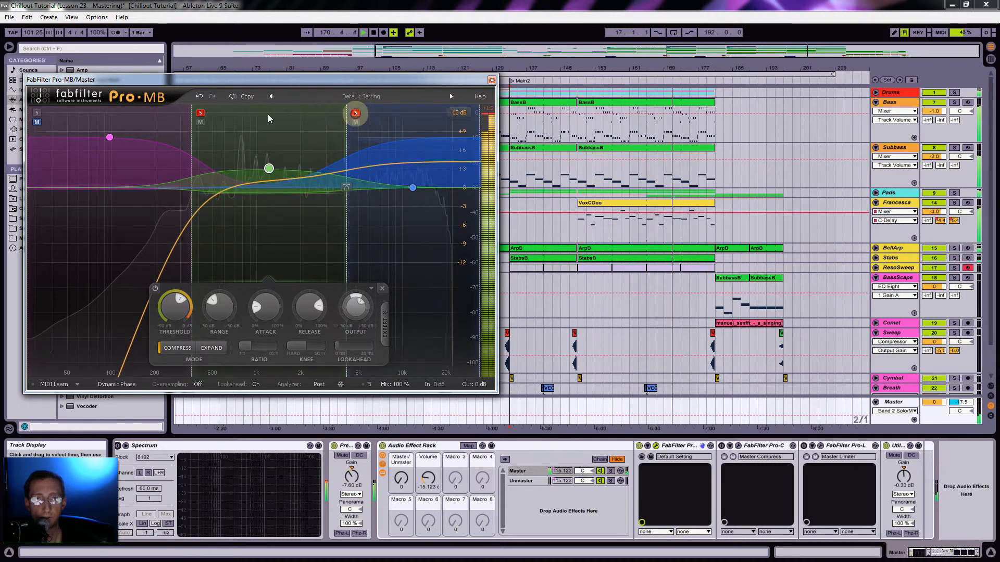
pyautogui.click(200, 113)
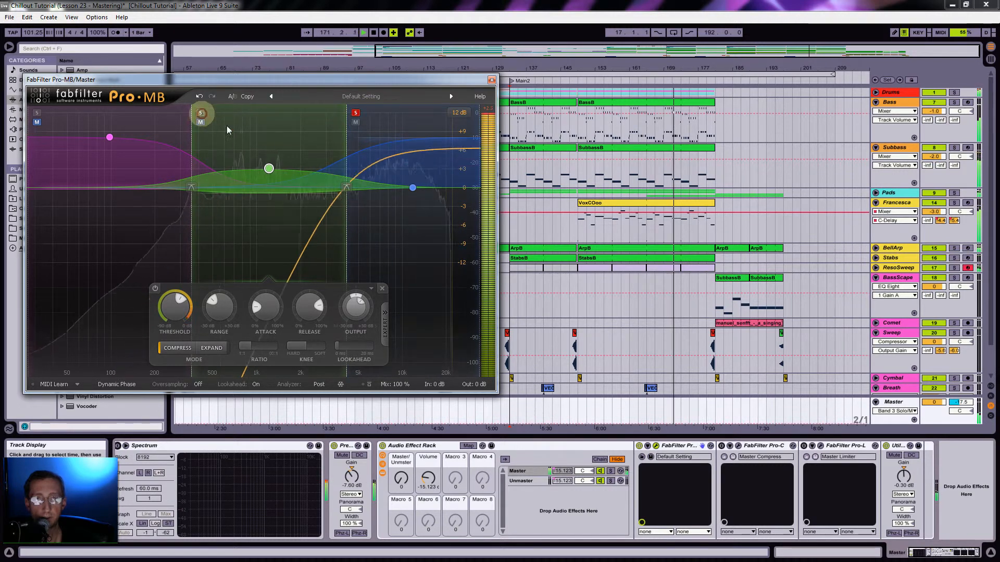
pyautogui.click(412, 189)
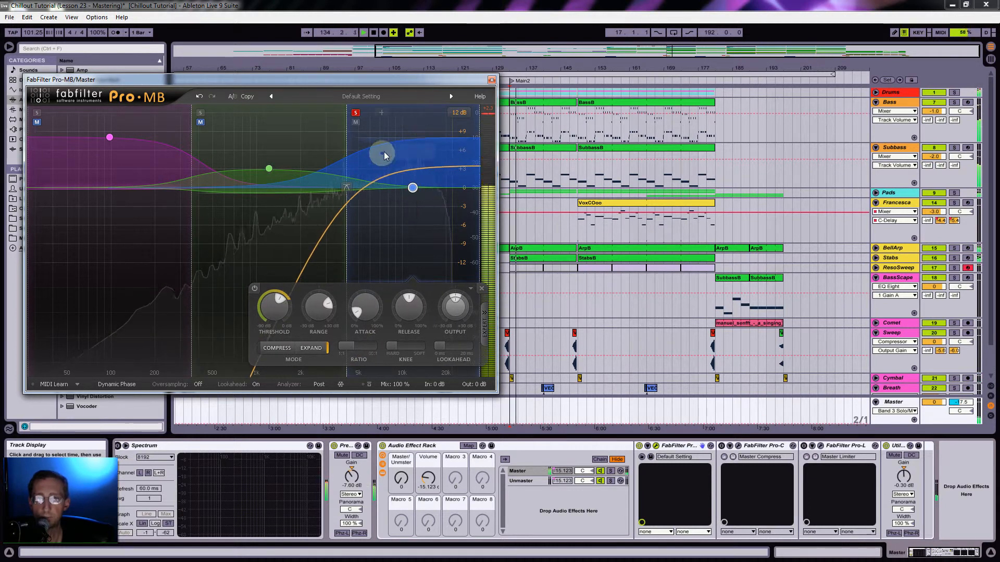
pyautogui.moveTo(348, 347); pyautogui.dragTo(381, 344)
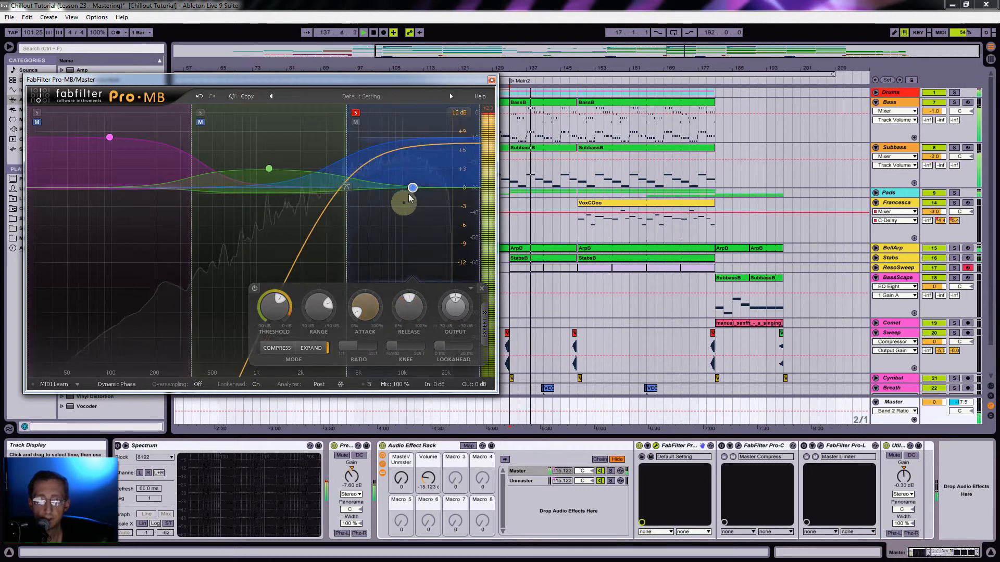
pyautogui.moveTo(414, 191); pyautogui.dragTo(414, 214)
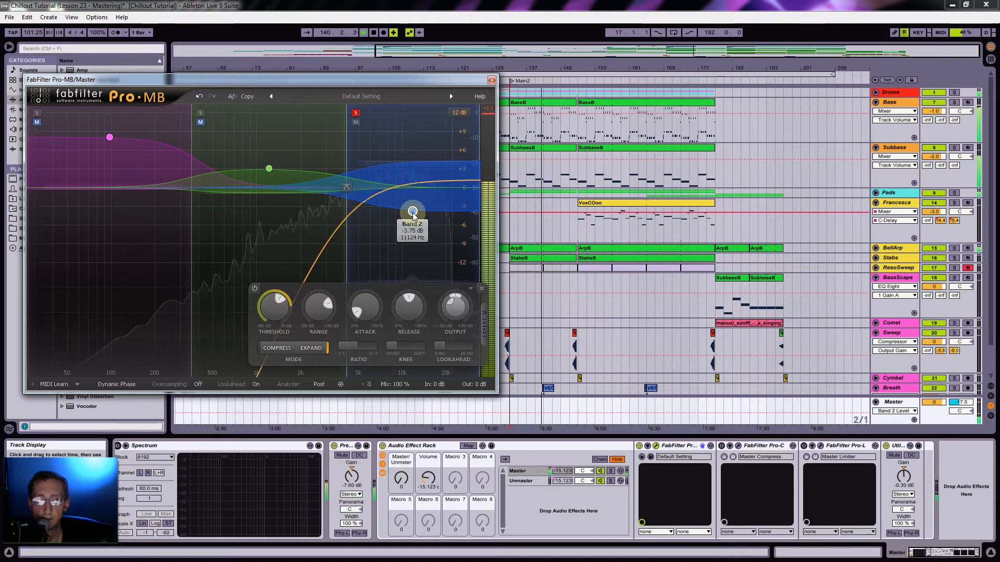
# Unsolo the high band to hear the full mix and lower its output level to -5.65 dB
pyautogui.click(356, 113)
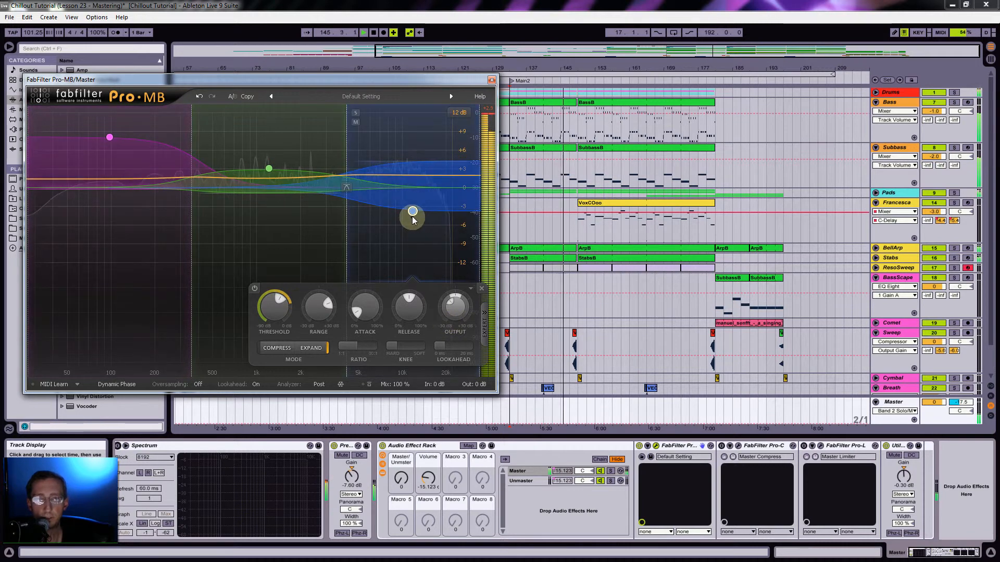
pyautogui.moveTo(458, 312)
pyautogui.moveTo(458, 312)
pyautogui.mouseDown()
pyautogui.moveTo(450, 345)
pyautogui.moveTo(452, 322)
pyautogui.mouseUp()
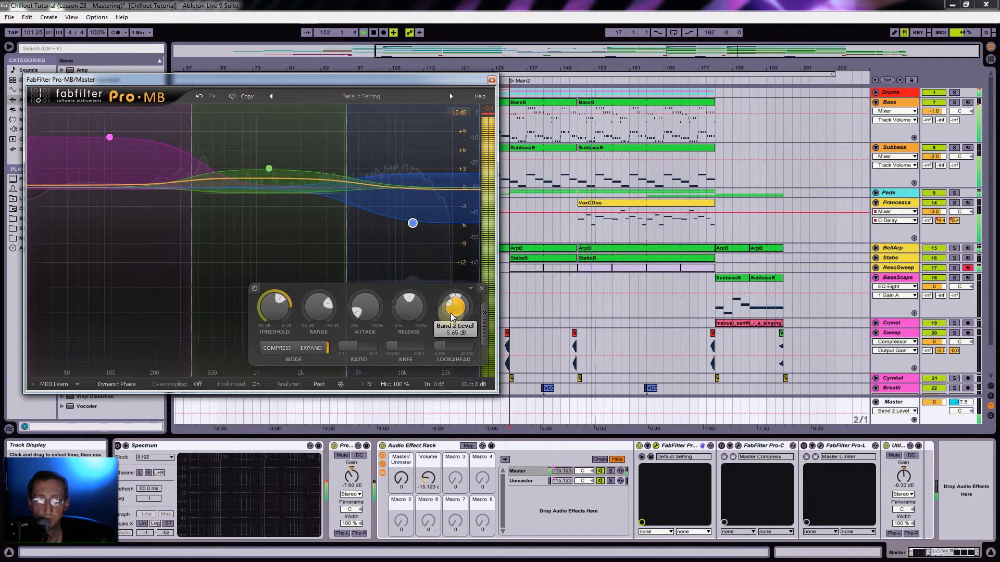
pyautogui.moveTo(450, 315); pyautogui.dragTo(445, 307)
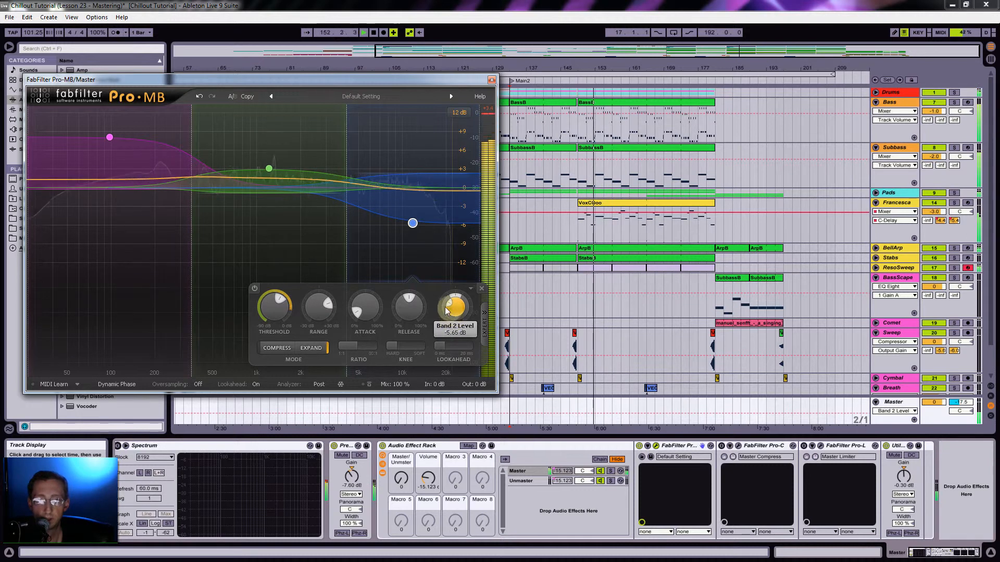
# Lower the mid band's output level and raise the low band's output level in the Pro-MB
pyautogui.click(269, 169)
pyautogui.moveTo(358, 312); pyautogui.dragTo(354, 324)
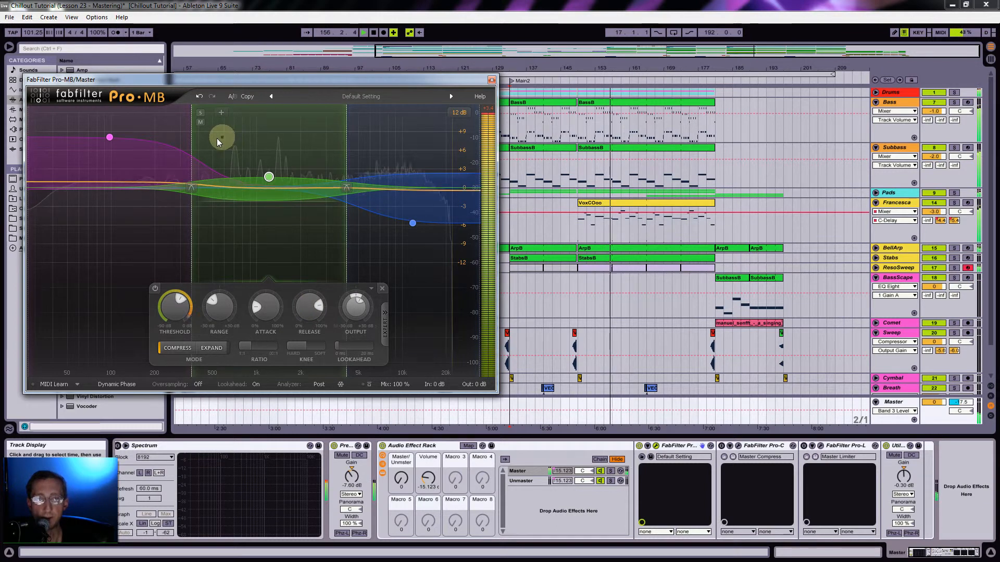
pyautogui.click(110, 138)
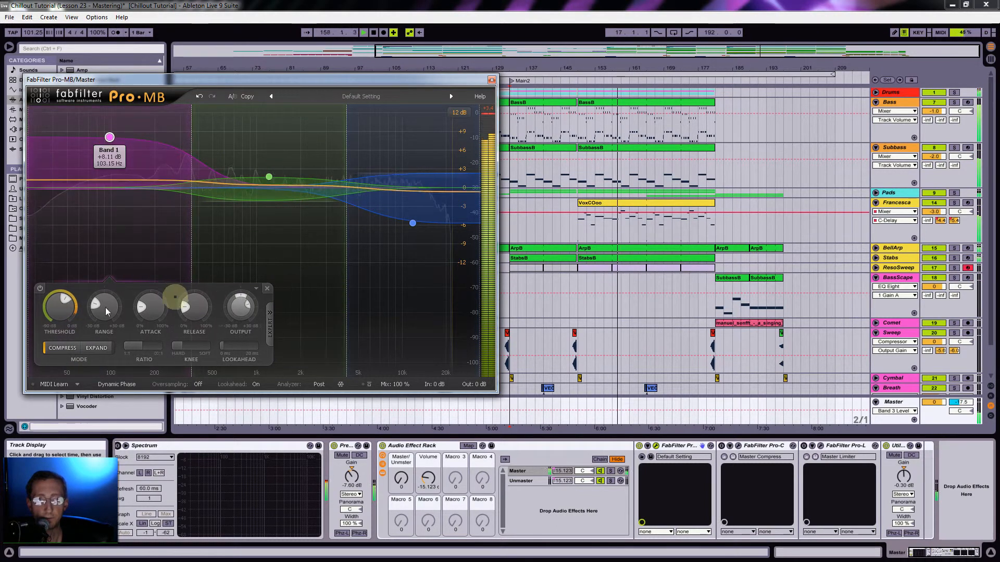
pyautogui.moveTo(237, 312); pyautogui.dragTo(241, 304)
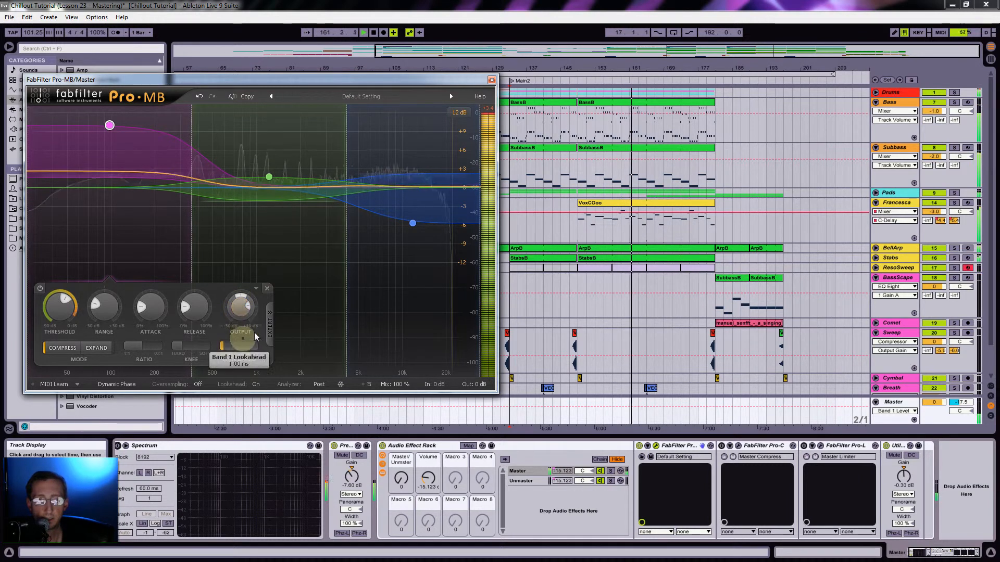
# Reduce the low band's range to about -5.56 dB, lower its output level, and close the Pro-MB
pyautogui.moveTo(241, 311)
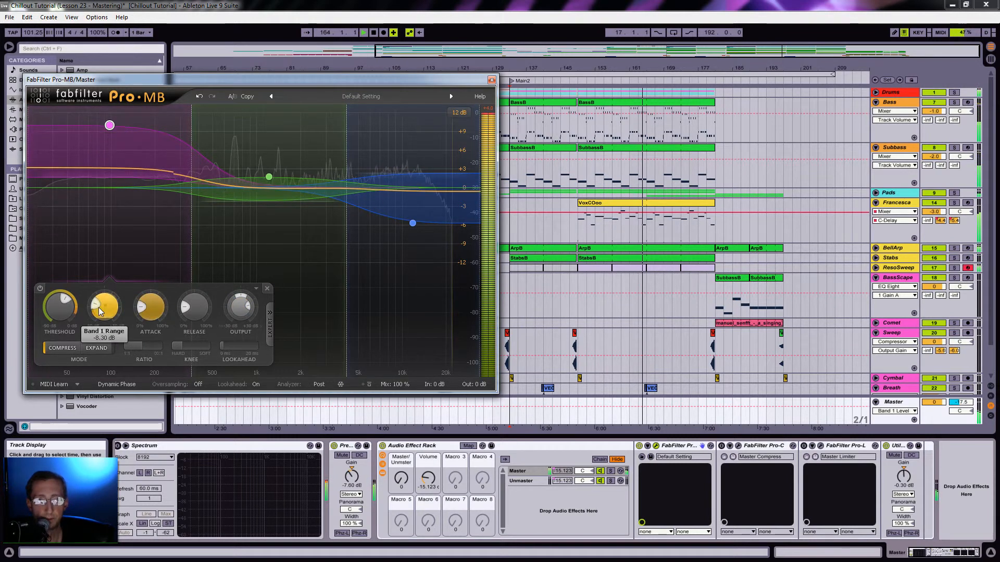
pyautogui.moveTo(109, 311); pyautogui.dragTo(111, 307)
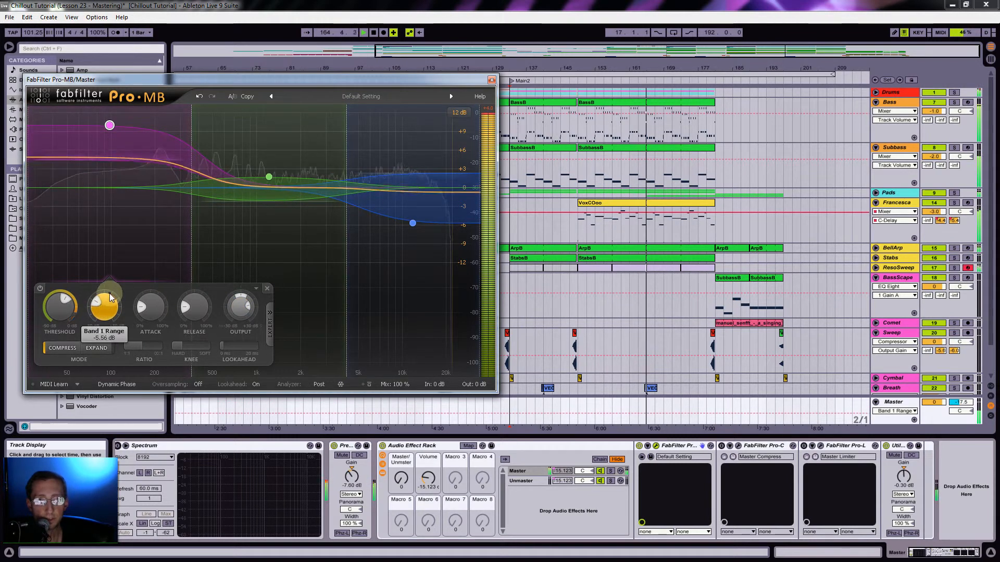
pyautogui.moveTo(229, 315); pyautogui.dragTo(234, 327)
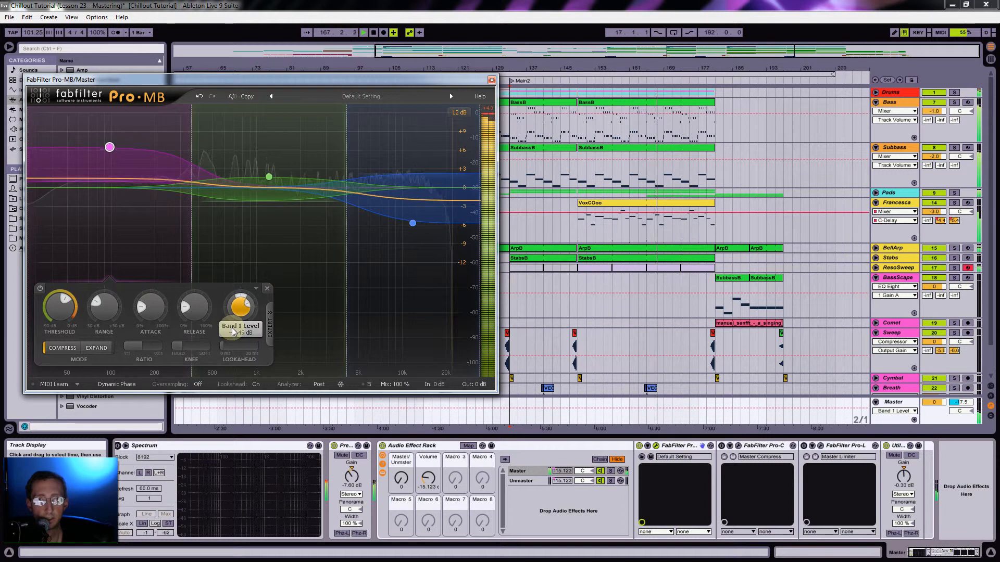
pyautogui.moveTo(232, 330); pyautogui.dragTo(234, 331)
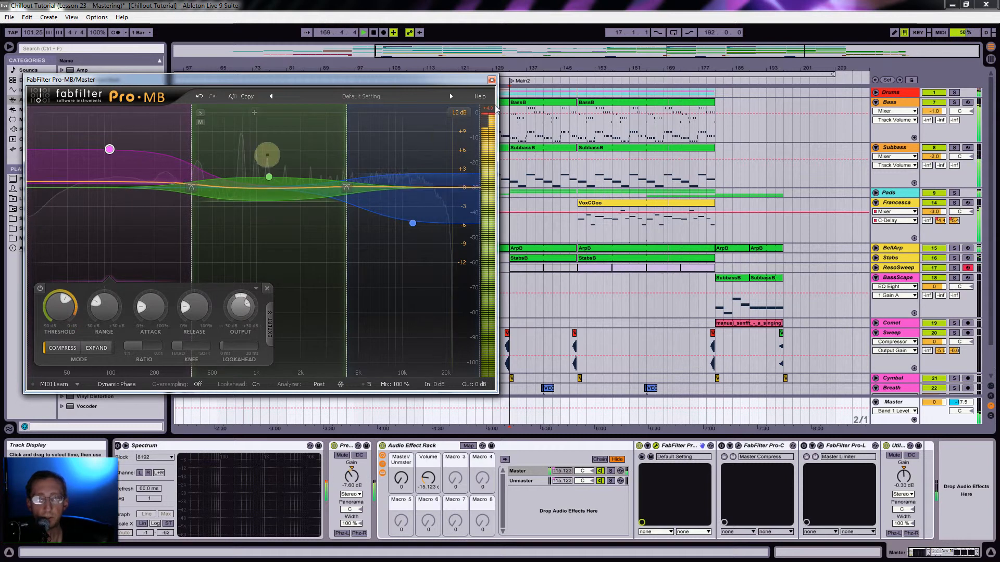
pyautogui.click(492, 80)
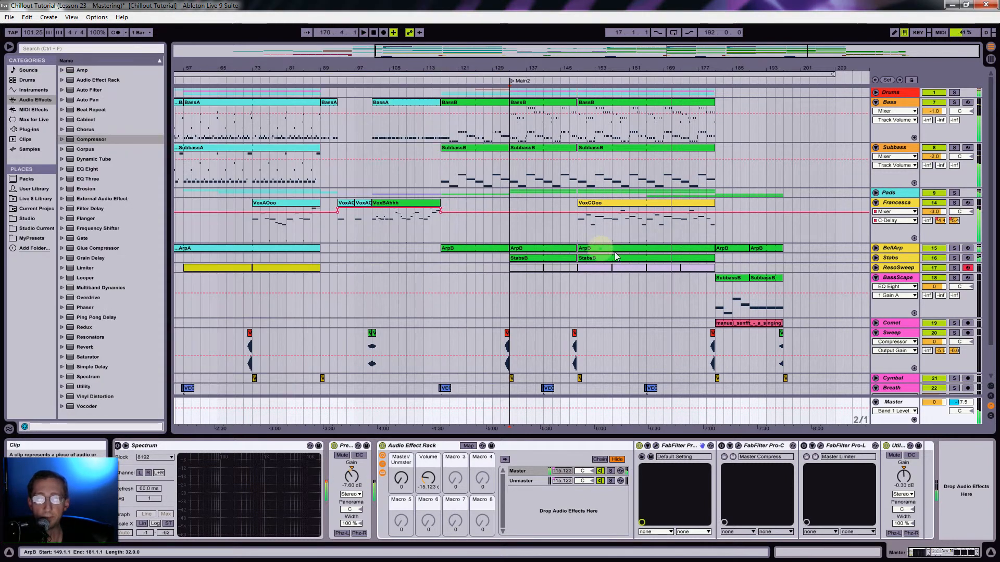
# Add an EQ Eight after the Compressor on the vocal track
pyautogui.click(898, 205)
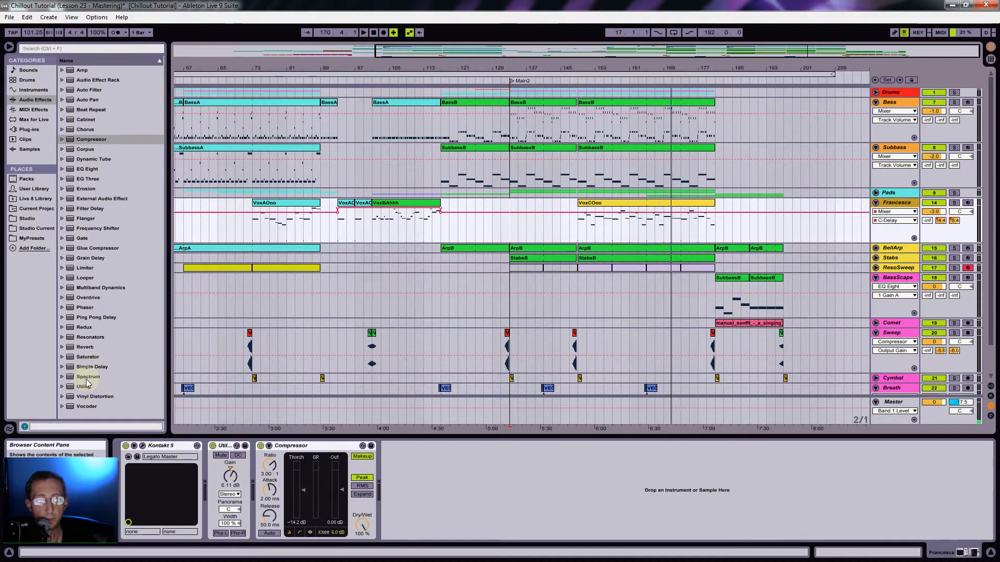
pyautogui.moveTo(90, 170); pyautogui.dragTo(95, 165)
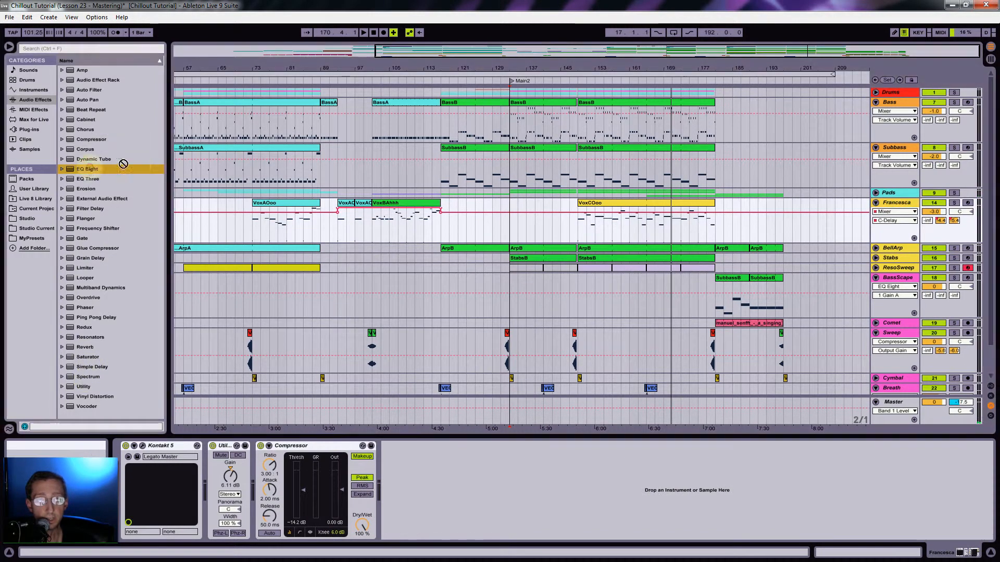
pyautogui.moveTo(474, 515); pyautogui.dragTo(480, 510)
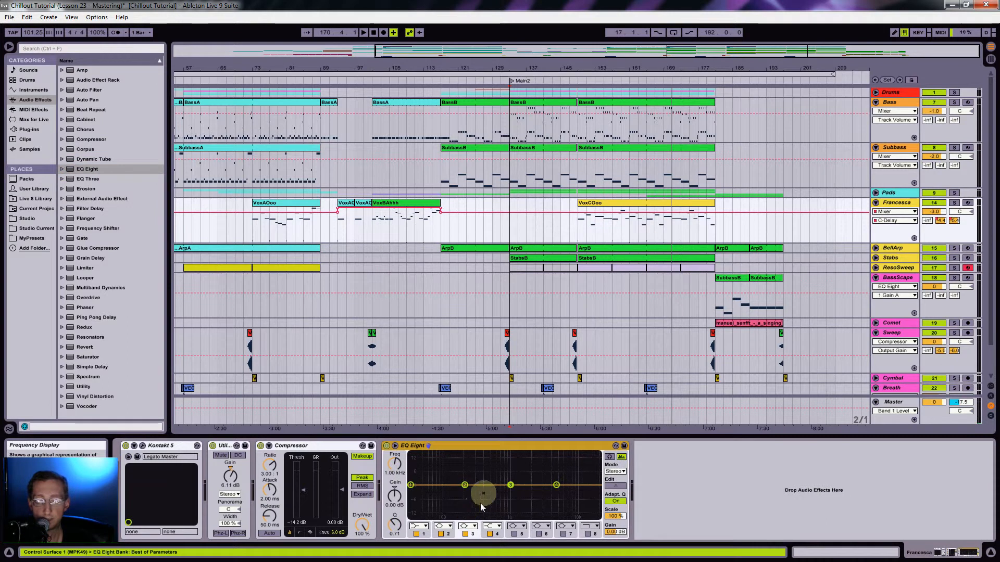
# Play from the start of the VoxCOoo clip and cut EQ filter 2 about 8.55 dB at 306 Hz with a Q of 4.43
pyautogui.click(578, 219)
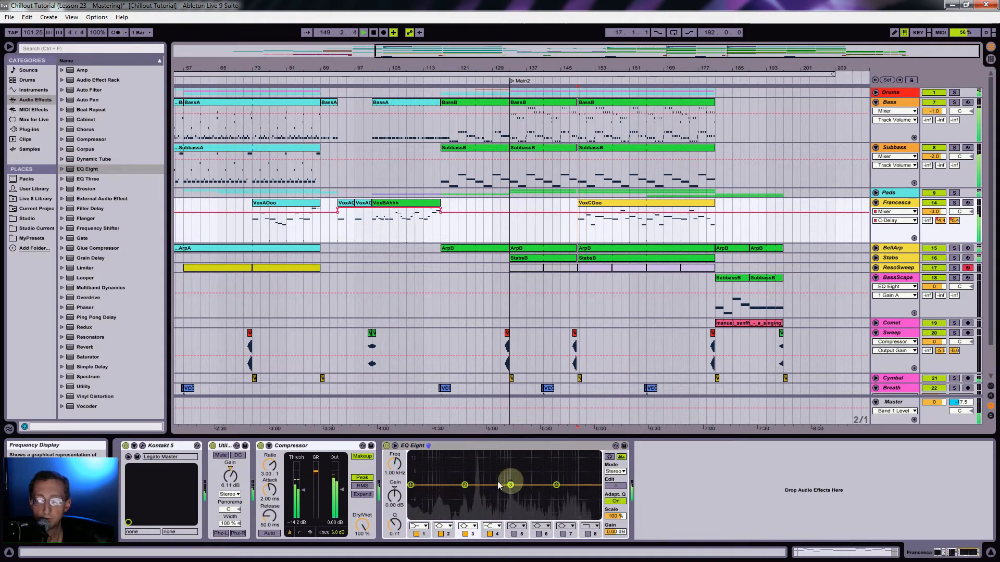
pyautogui.moveTo(466, 490); pyautogui.dragTo(394, 500)
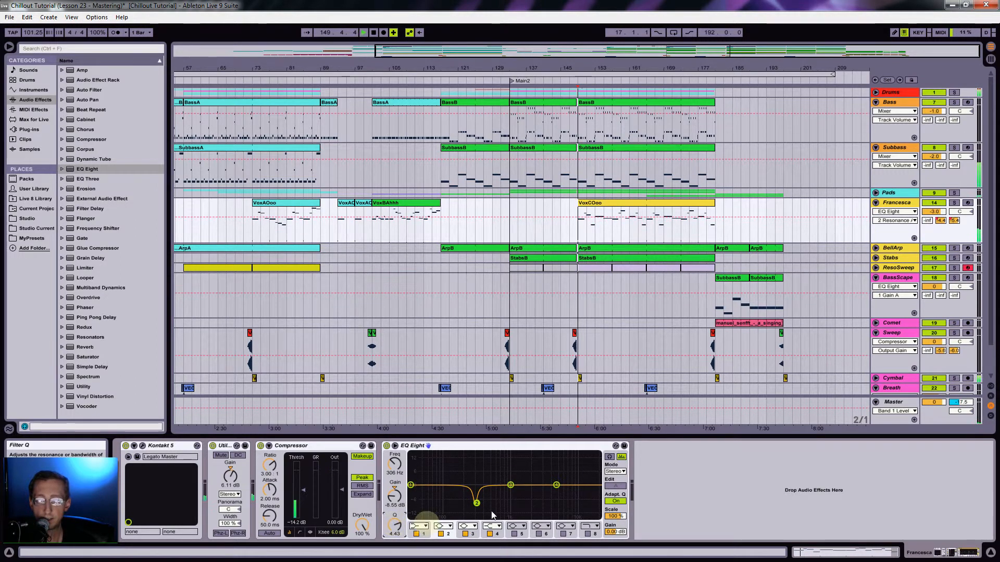
pyautogui.press('space')
# Add a narrow filter 3 cut of 7.81 dB at 612 Hz and set filter 2 to 329 Hz, -7.56 dB with Q 9.70
pyautogui.moveTo(478, 503); pyautogui.dragTo(478, 506)
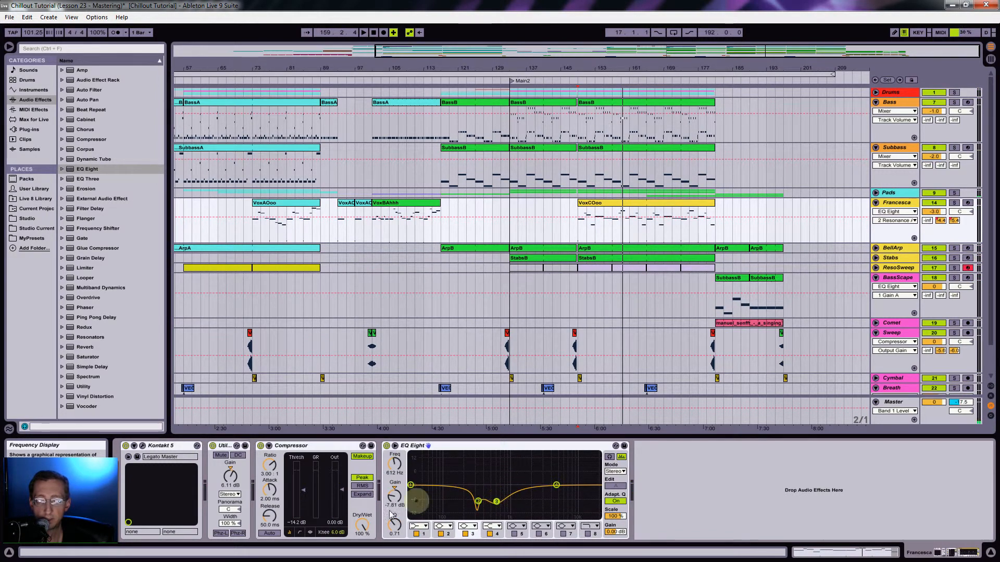
pyautogui.moveTo(395, 526); pyautogui.dragTo(394, 515)
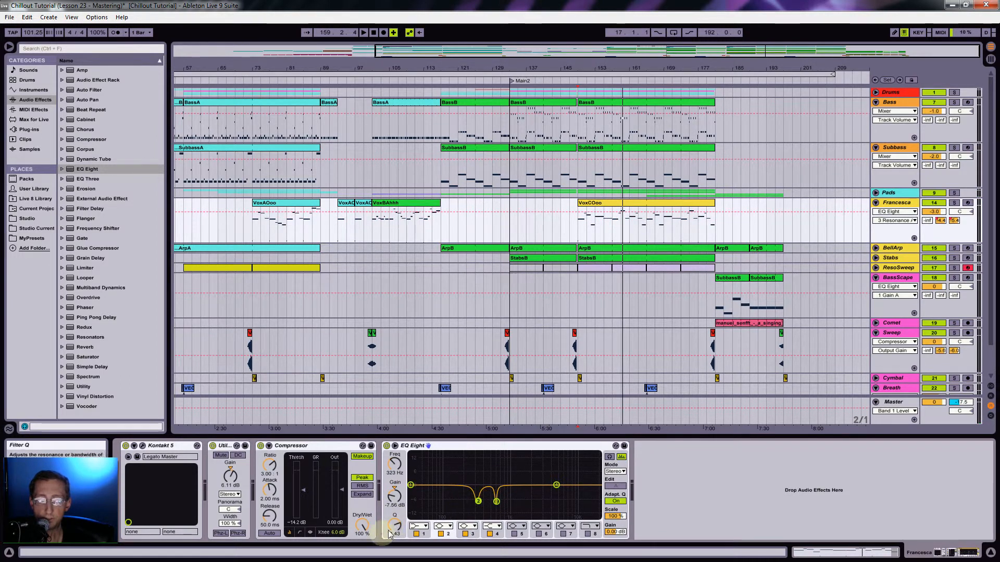
pyautogui.moveTo(395, 523); pyautogui.dragTo(395, 511)
pyautogui.press('space')
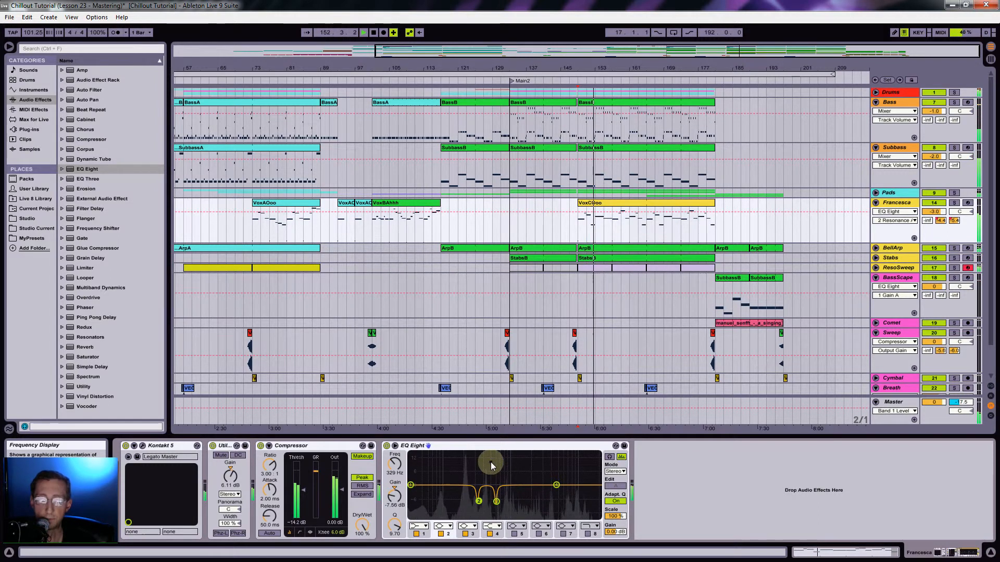
# Switch off the vocal track's EQ Eight, stop playback and save the set
pyautogui.click(386, 447)
pyautogui.click(458, 446)
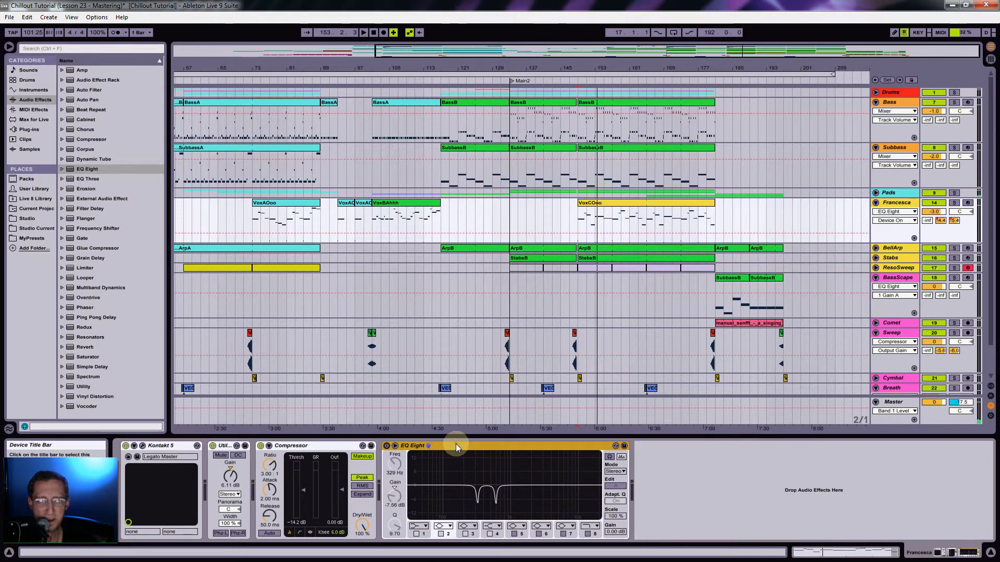
pyautogui.hotkey('ctrl', 's')
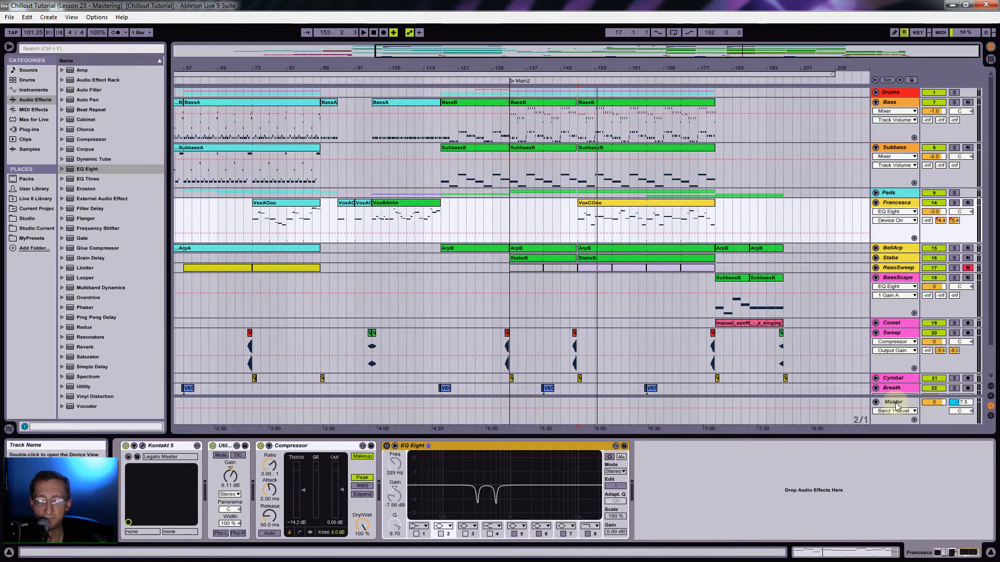
# Enlarge the master track area, select the Master track and open its Pro-C compressor
pyautogui.moveTo(892, 395); pyautogui.dragTo(892, 377)
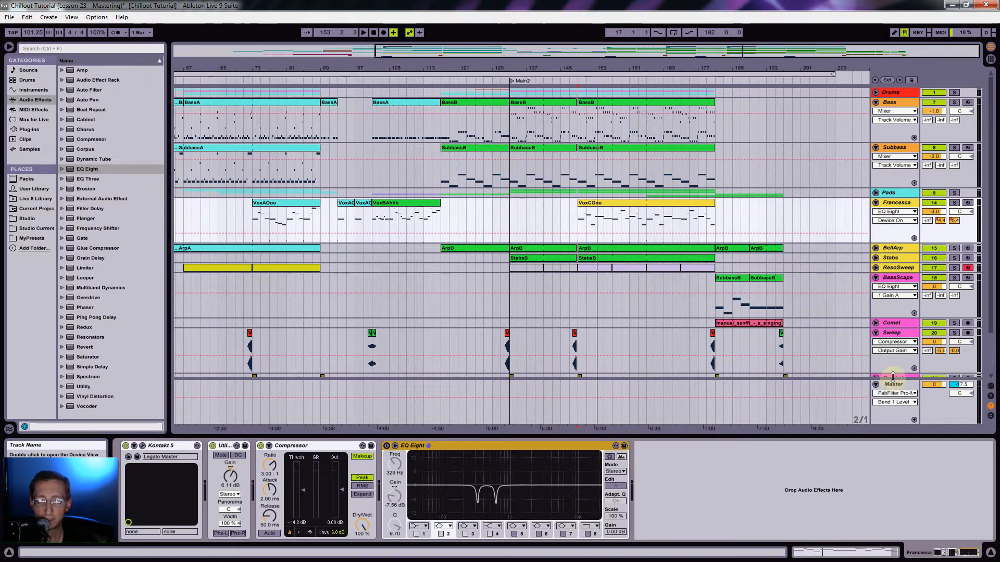
pyautogui.scroll(-5, 905, 324)
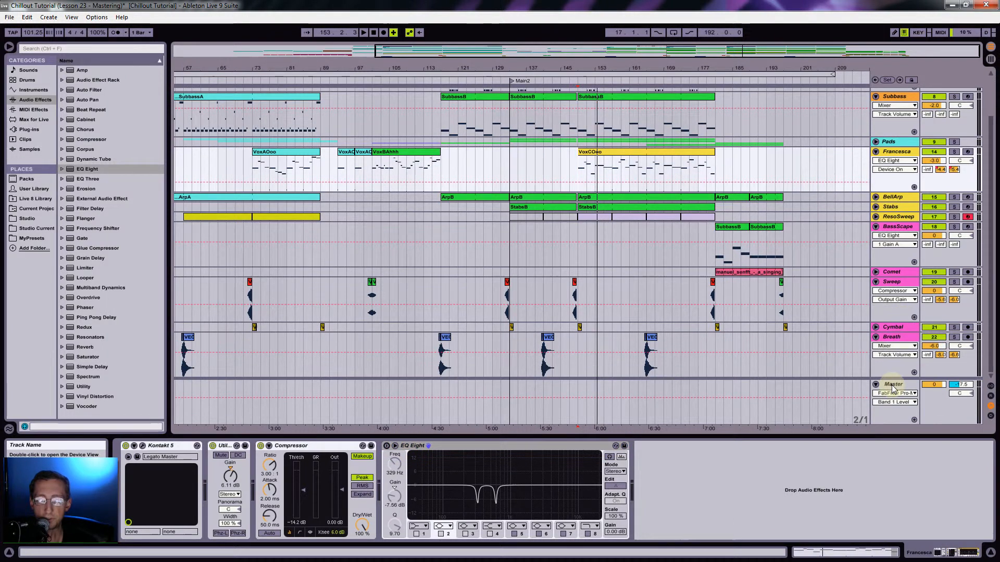
pyautogui.click(893, 388)
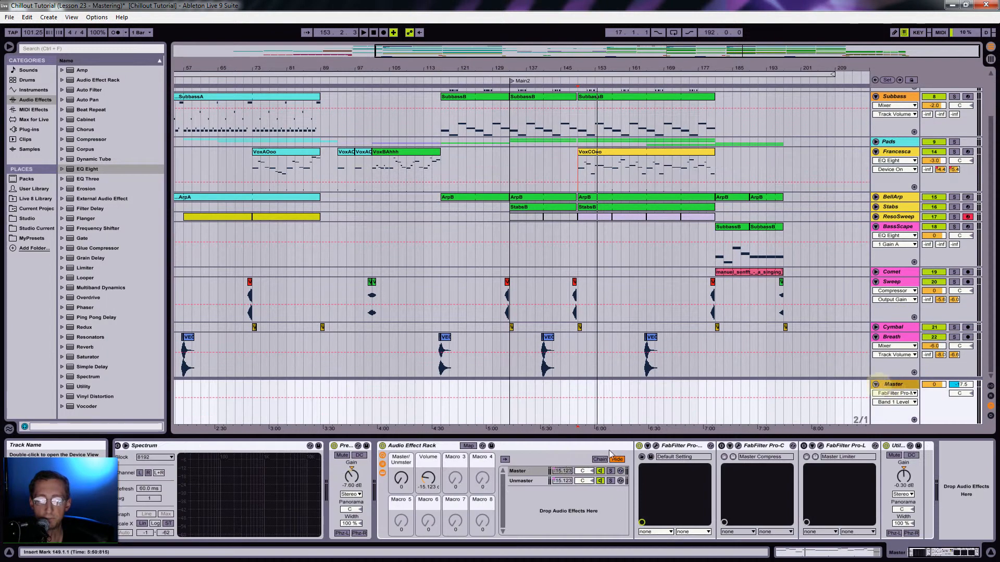
pyautogui.click(724, 455)
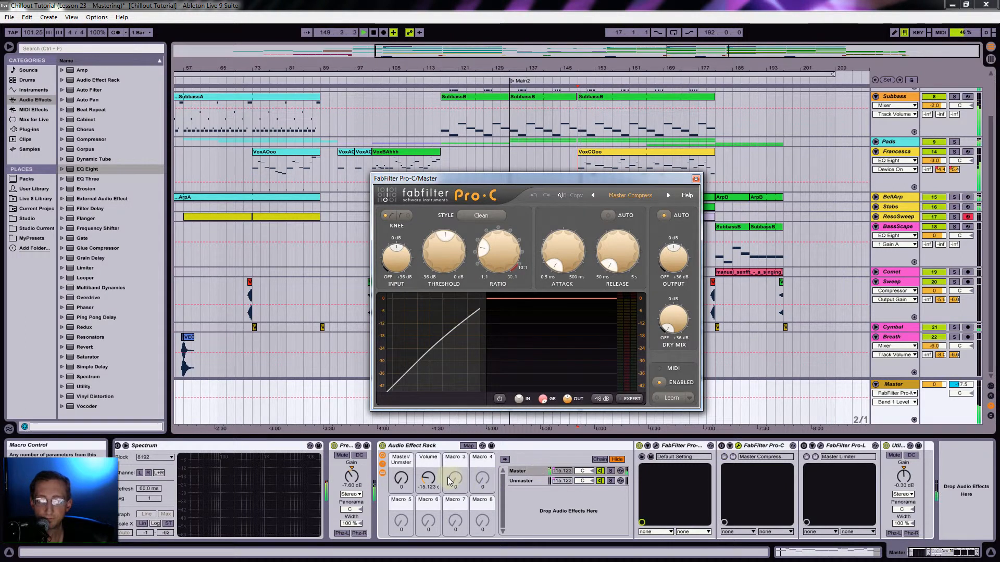
# Raise the effect rack's Volume macro to -13.117 dB and enable the Pro-C compressor
pyautogui.moveTo(428, 478); pyautogui.dragTo(428, 475)
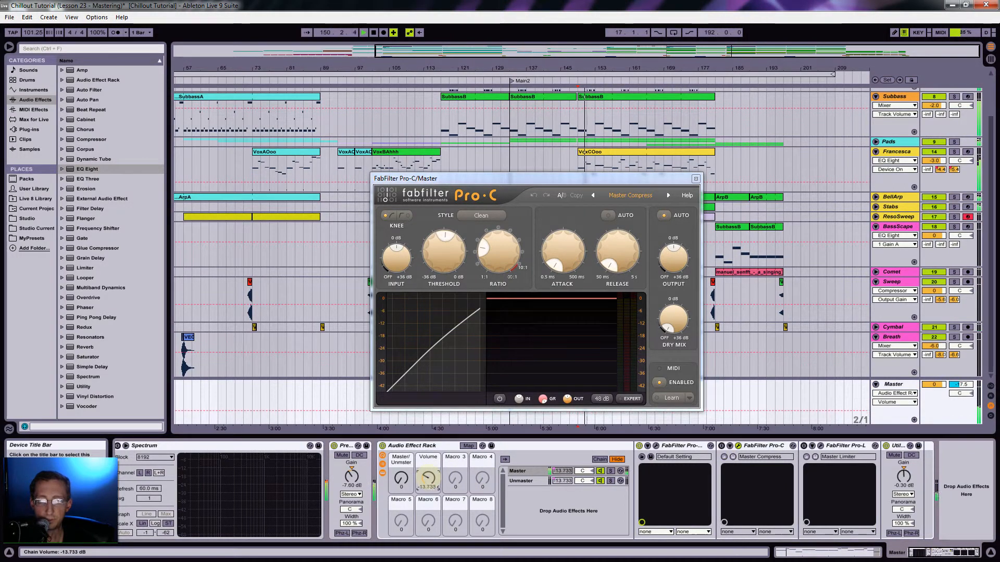
pyautogui.click(721, 446)
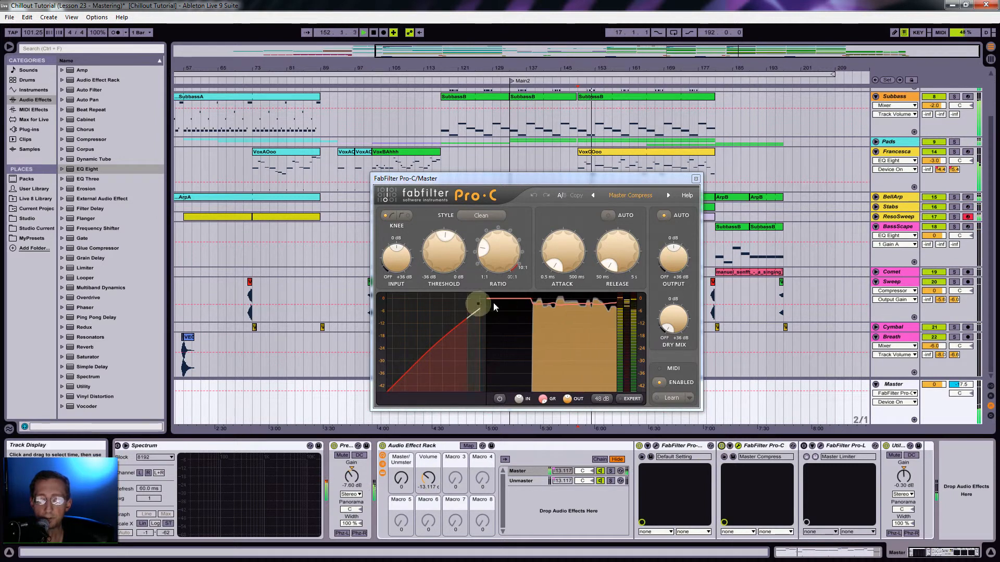
# Check the Pro-C threshold, input and output settings, adjust its ratio, and close the compressor
pyautogui.click(500, 251)
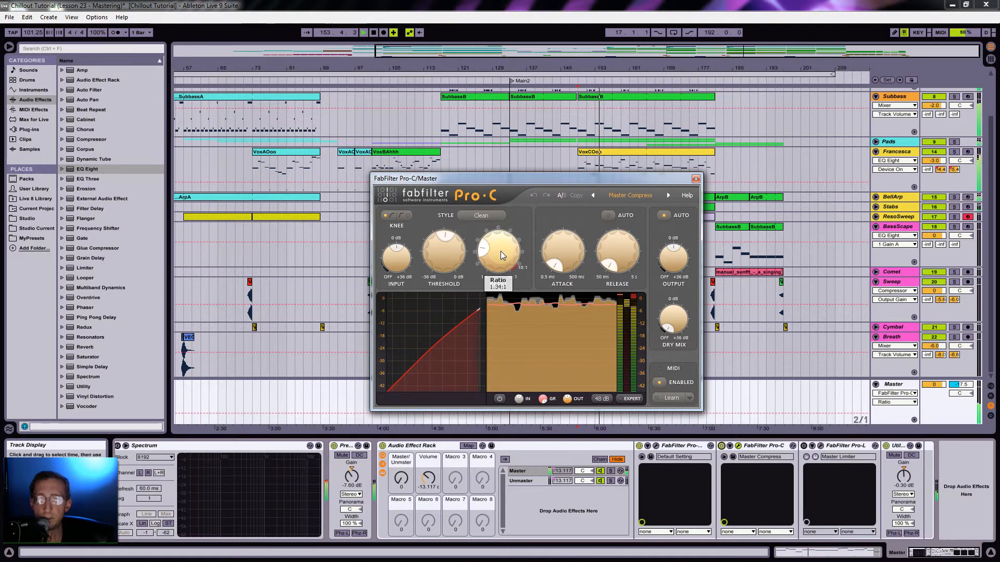
pyautogui.moveTo(449, 257)
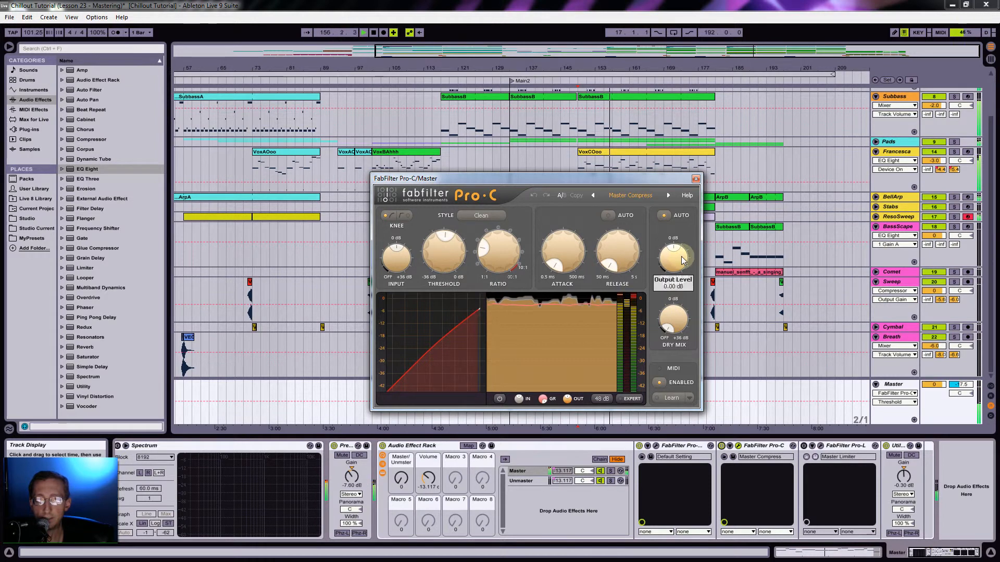
pyautogui.moveTo(402, 261)
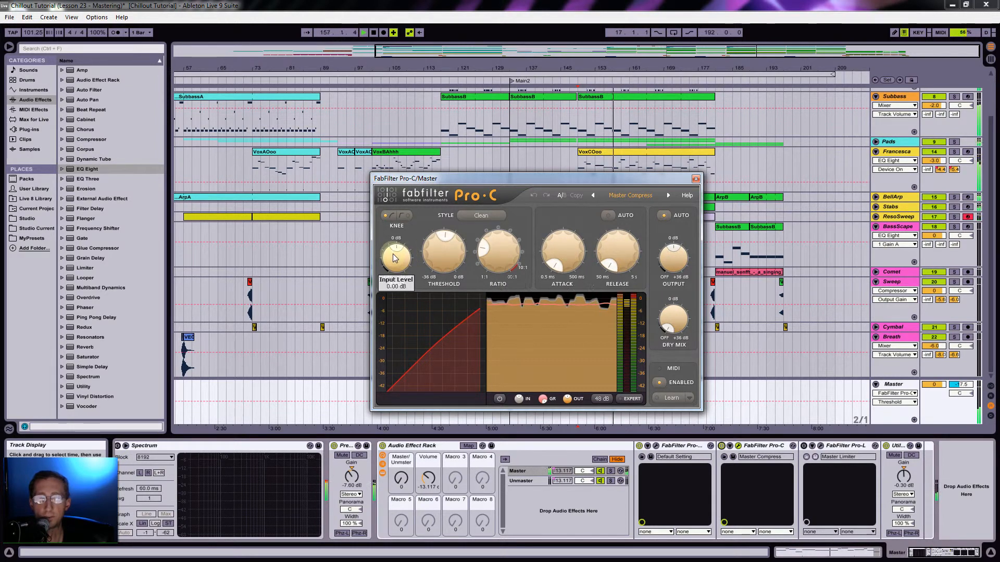
pyautogui.moveTo(500, 259)
pyautogui.mouseDown()
pyautogui.moveTo(511, 192)
pyautogui.moveTo(501, 276)
pyautogui.mouseUp()
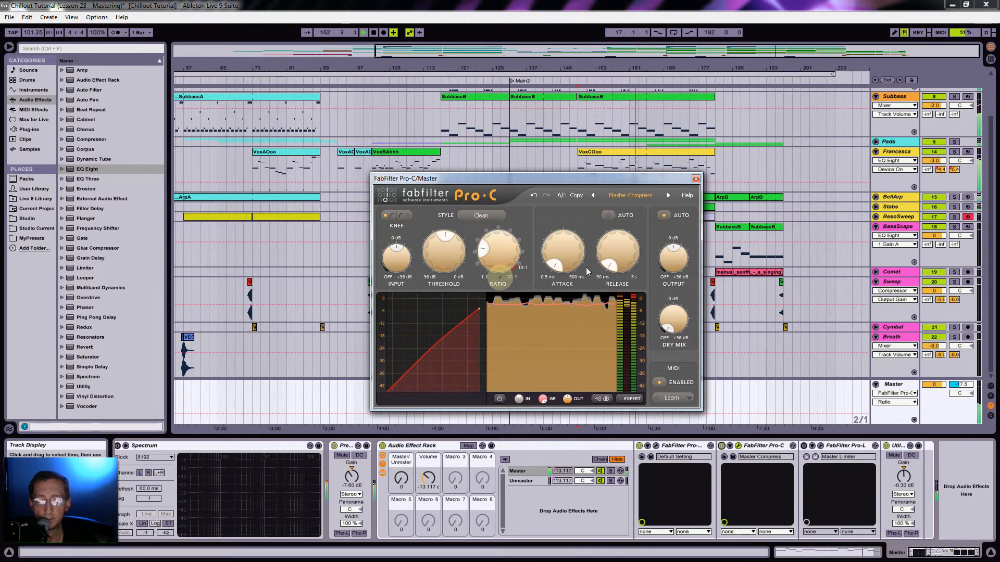
pyautogui.click(695, 179)
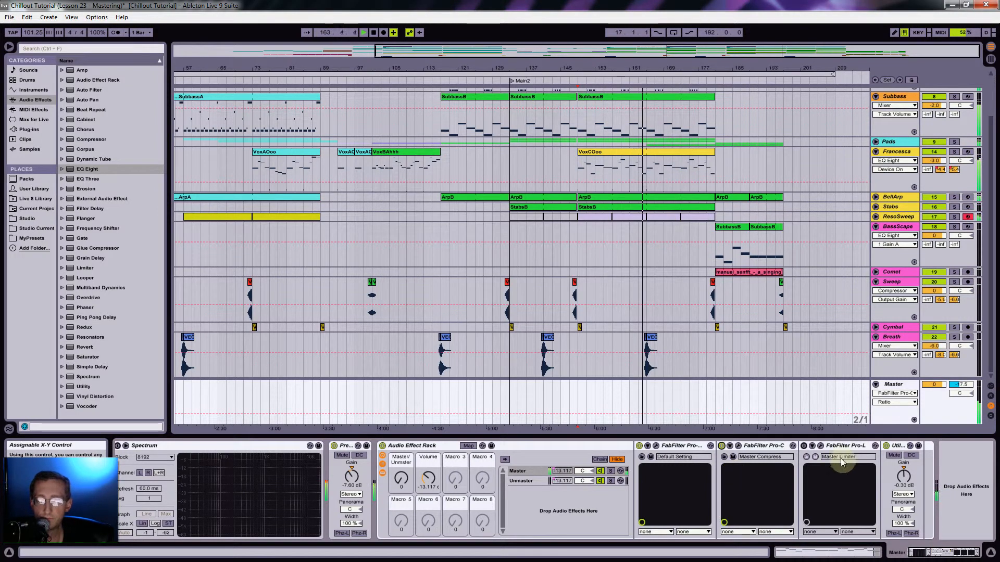
# Open the master's Pro-L limiter, move it clear of the arrangement, enable it and start playback
pyautogui.click(820, 446)
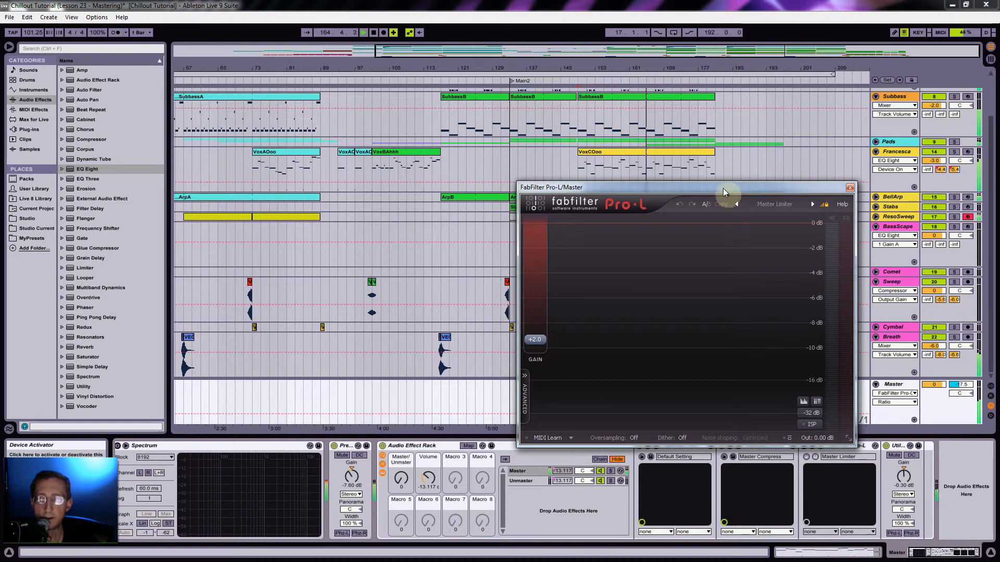
pyautogui.moveTo(570, 192); pyautogui.dragTo(204, 100)
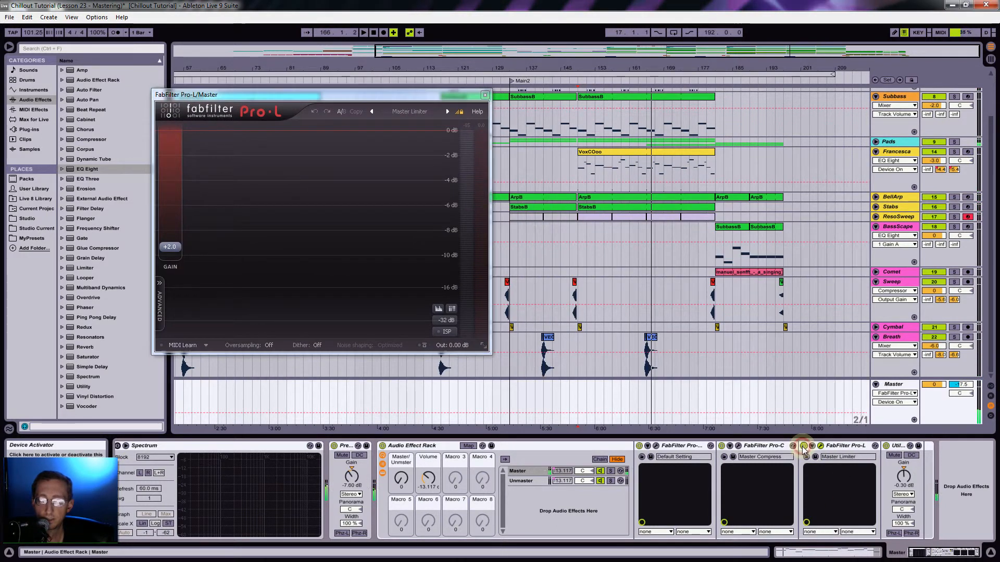
pyautogui.moveTo(271, 98); pyautogui.dragTo(306, 115)
pyautogui.press('space')
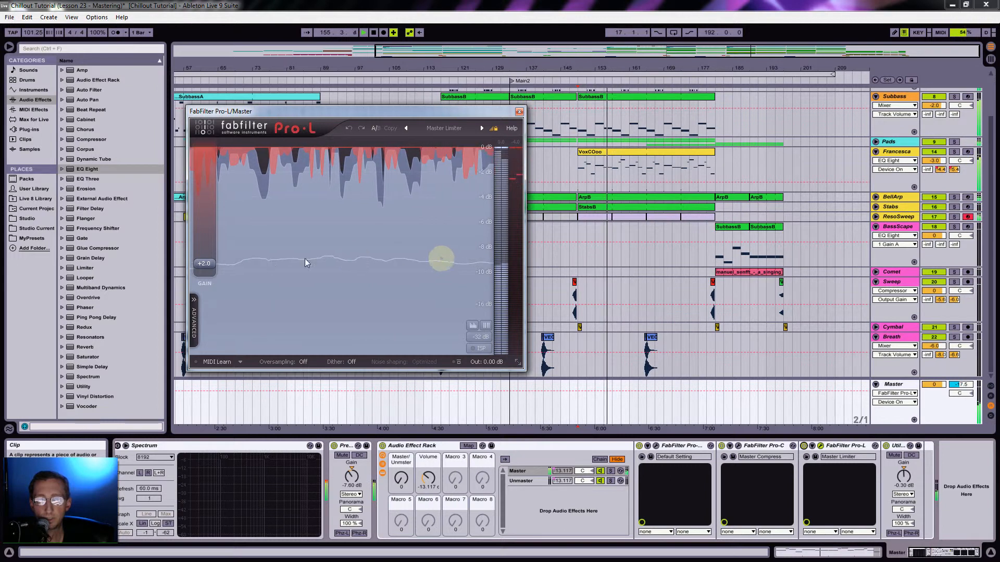
# Lower the Pro-L limiter's gain to +1.5 dB while the mix plays
pyautogui.moveTo(207, 267)
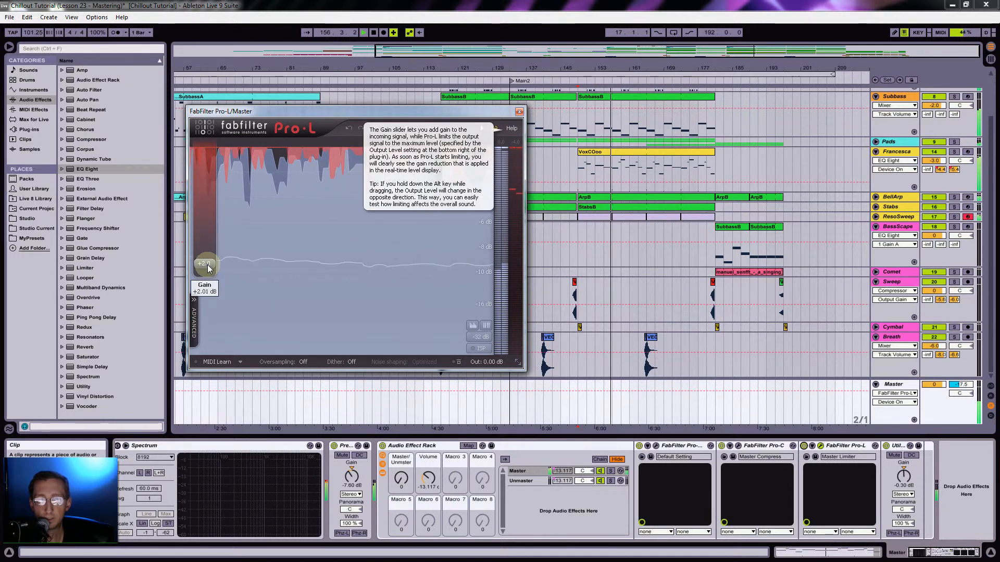
pyautogui.moveTo(207, 268); pyautogui.dragTo(207, 276)
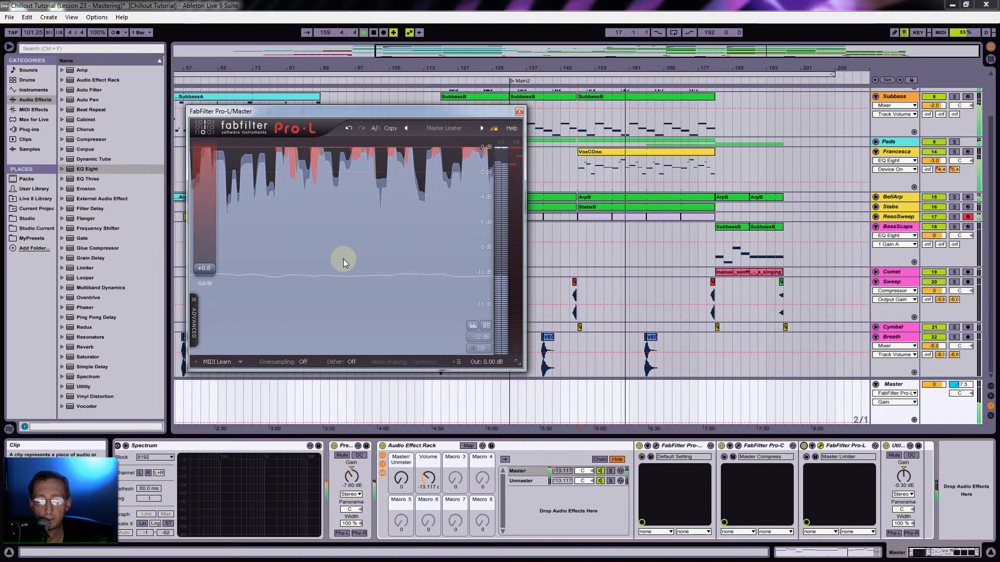
pyautogui.moveTo(206, 268); pyautogui.dragTo(208, 266)
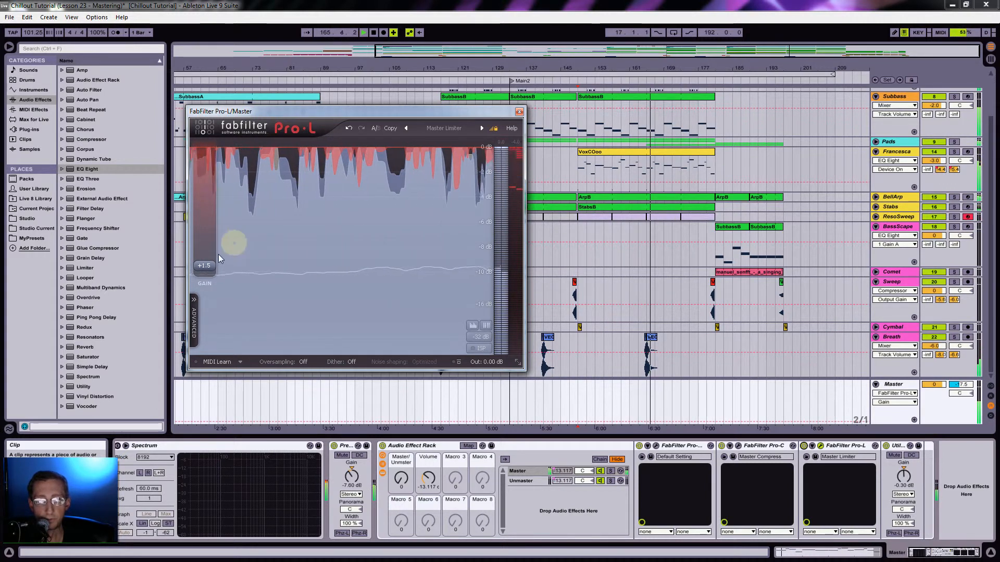
# Inspect the Pro-L limiter's advanced style, lookahead, attack, release and channel linking settings, then collapse them and close the limiter
pyautogui.click(190, 338)
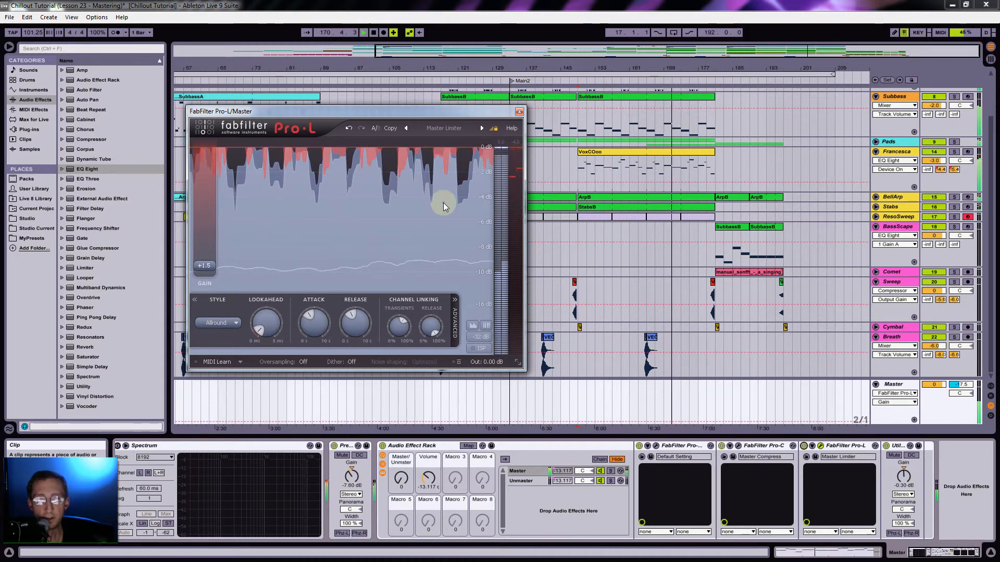
pyautogui.click(195, 300)
pyautogui.moveTo(465, 114); pyautogui.dragTo(442, 132)
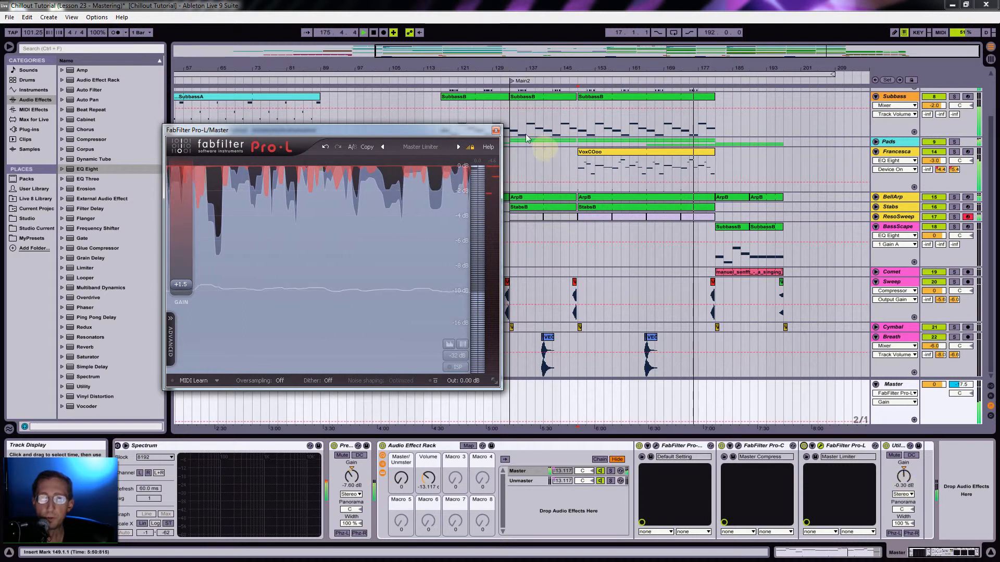
pyautogui.click(496, 131)
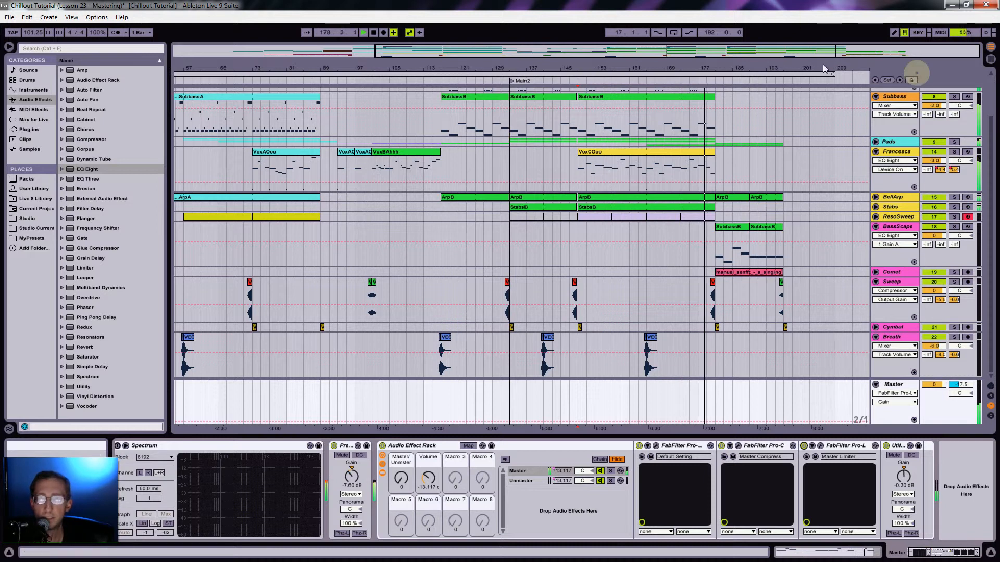
# Select the arrangement's loop range from bar 17 to bar 209 and save the Live set
pyautogui.moveTo(764, 63); pyautogui.dragTo(717, 72)
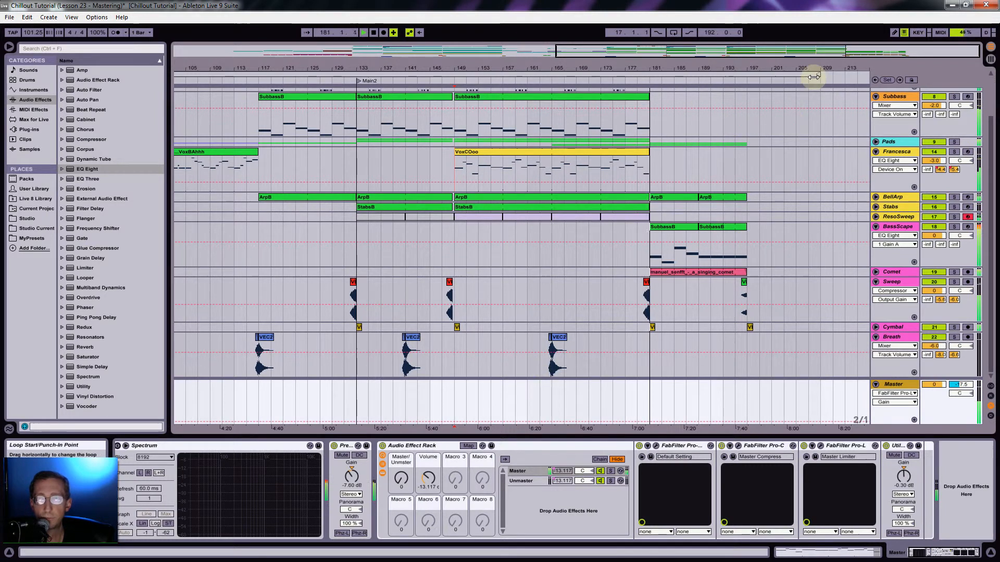
pyautogui.click(665, 72)
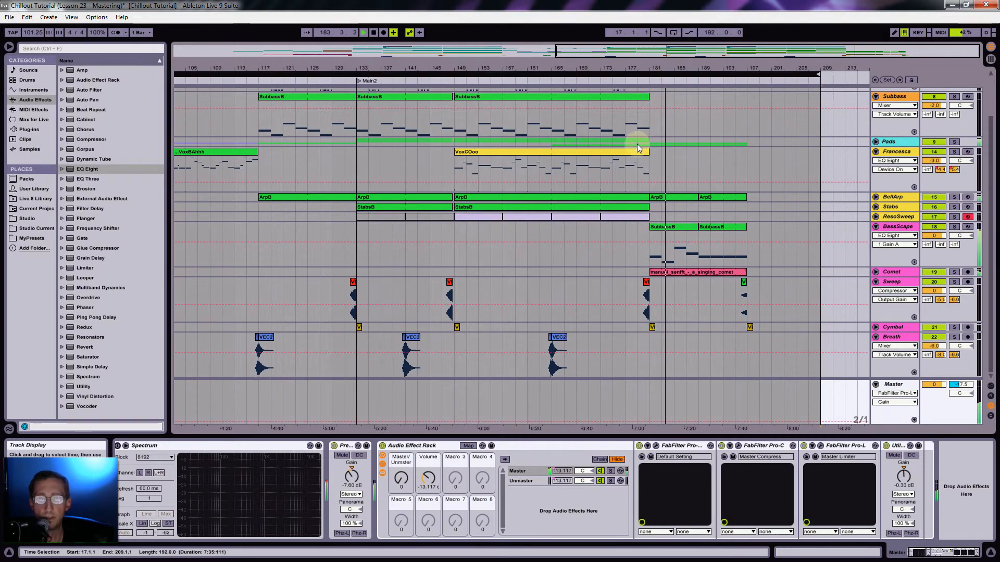
pyautogui.moveTo(557, 63); pyautogui.dragTo(704, 62)
pyautogui.hotkey('ctrl', 's')
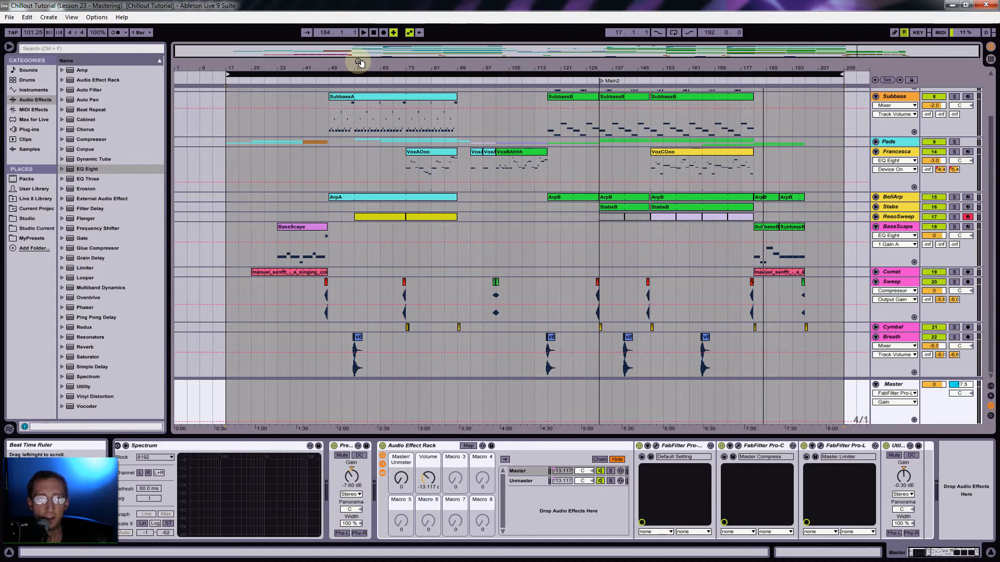
# Play the arrangement from bar 49, at the start of the SubbassA clip
pyautogui.click(326, 63)
pyautogui.moveTo(326, 63); pyautogui.dragTo(327, 64)
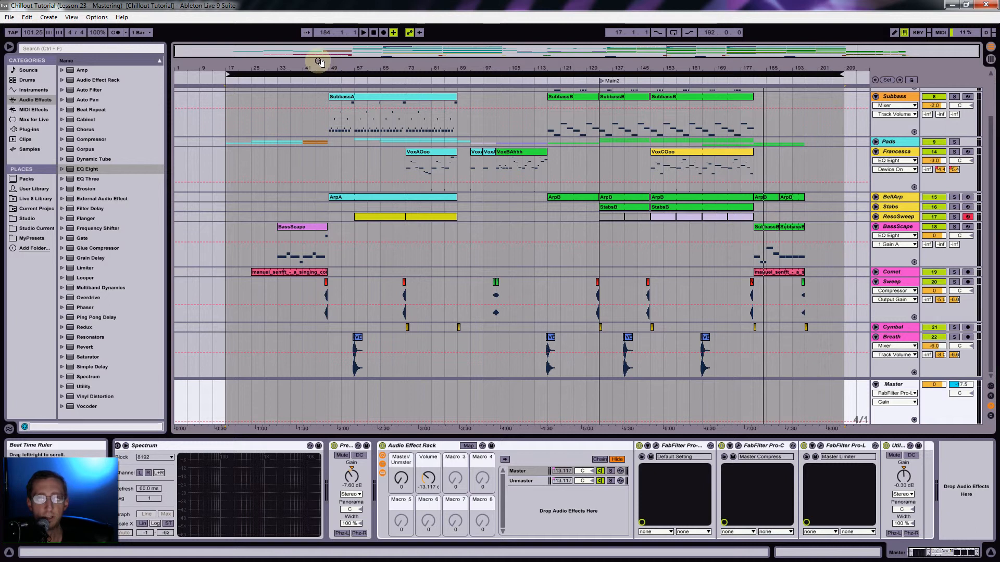
pyautogui.moveTo(319, 62); pyautogui.dragTo(319, 65)
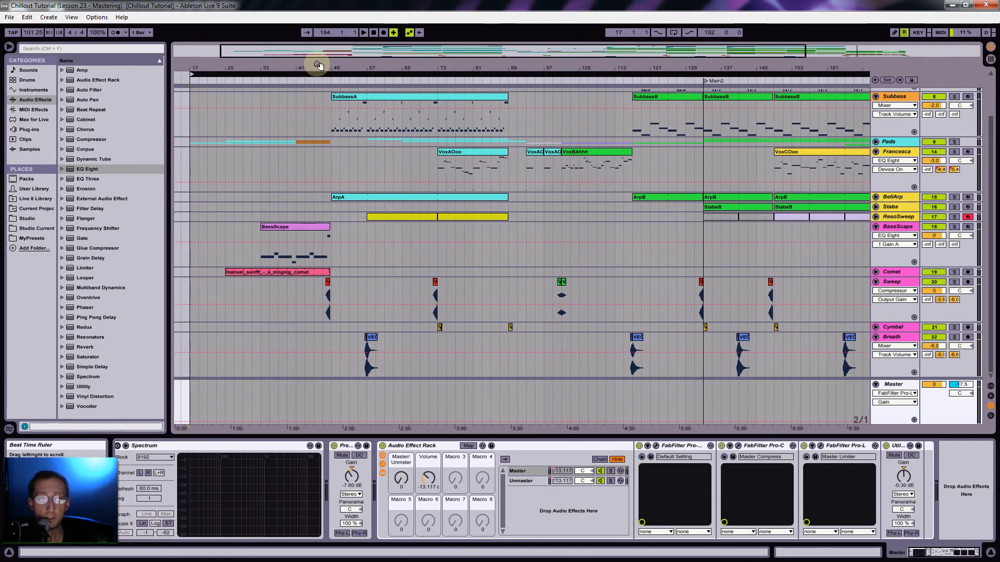
pyautogui.moveTo(319, 65); pyautogui.dragTo(319, 66)
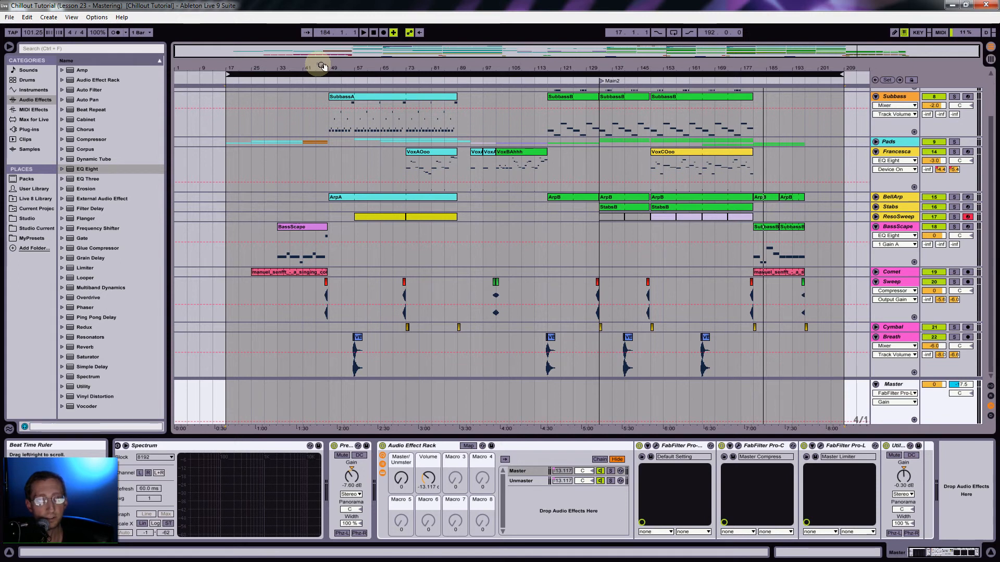
pyautogui.click(328, 67)
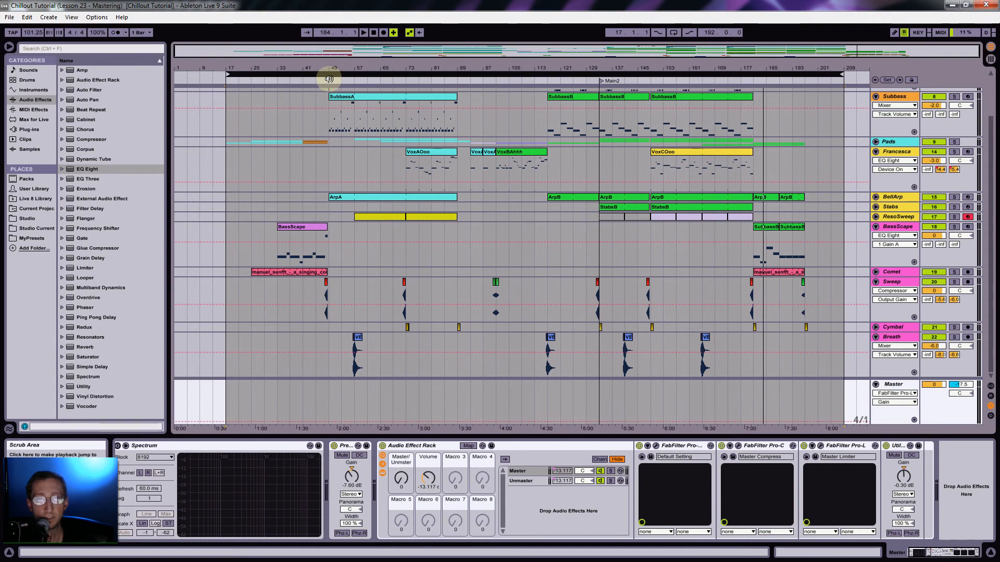
pyautogui.click(328, 78)
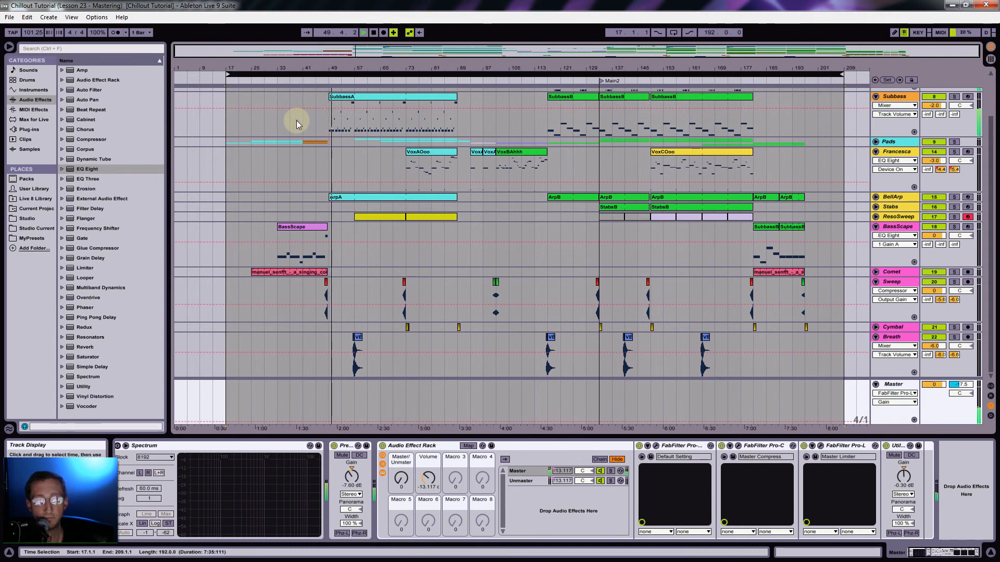